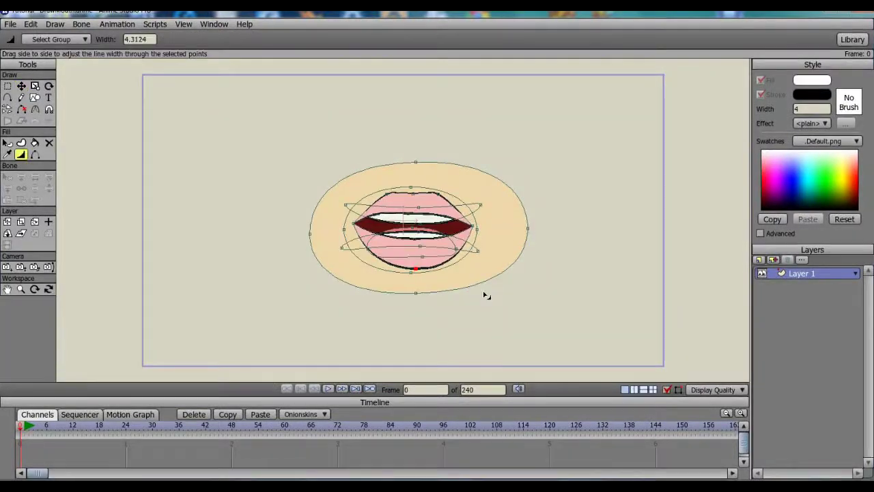
# Render a preview of the mouth drawing, close it, and switch to the point-editing tool.
pyautogui.hotkey('ctrl', 'r')
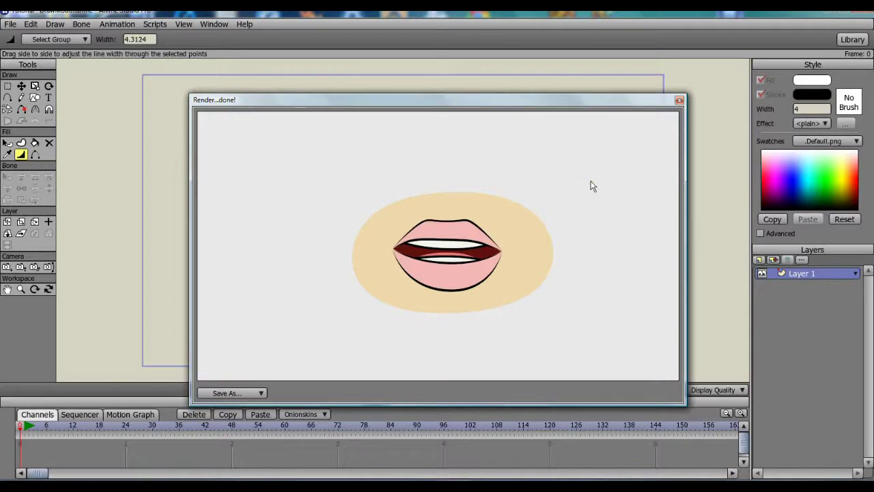
pyautogui.click(680, 100)
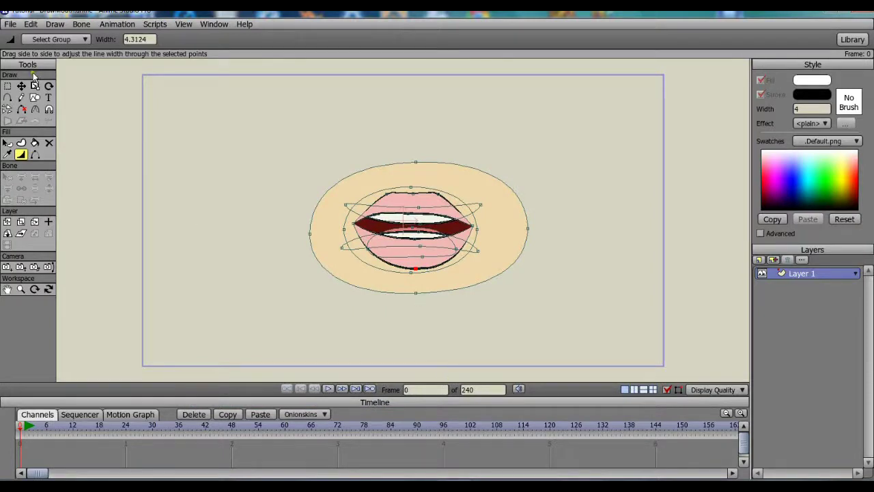
pyautogui.click(21, 86)
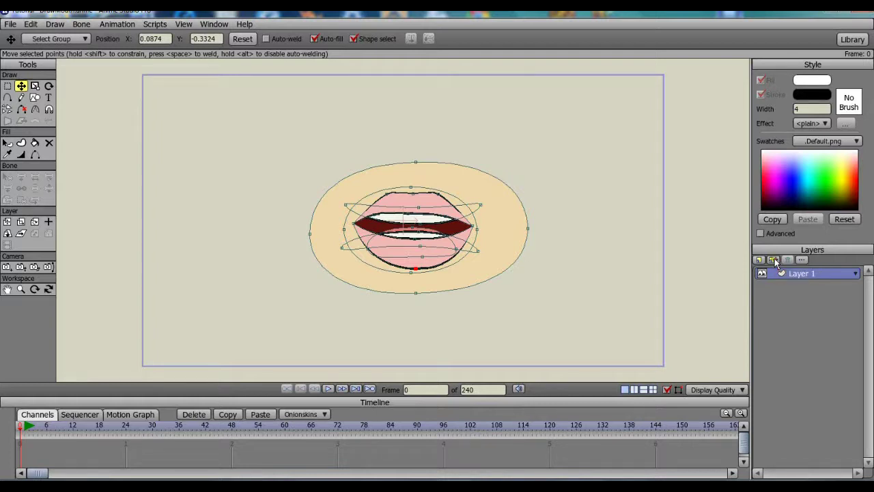
# Duplicate the mouth layer nine times to get Layer 1 through Layer 10.
pyautogui.click(775, 259)
pyautogui.click(774, 260)
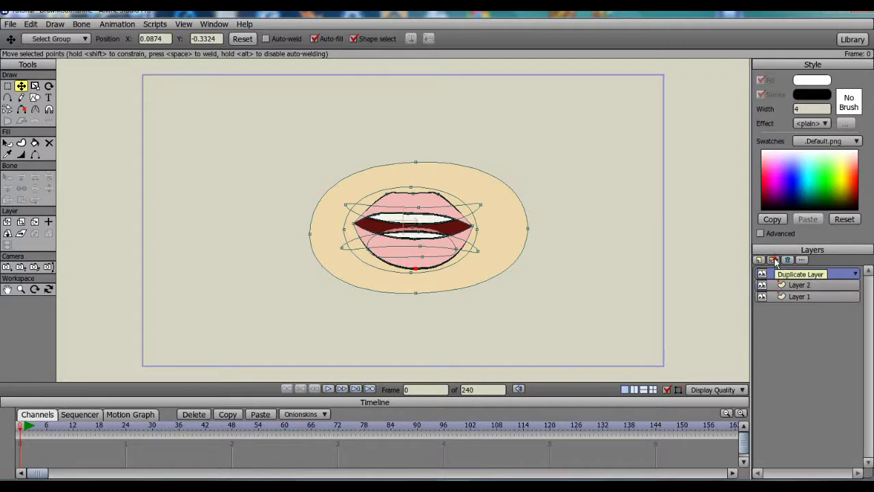
pyautogui.click(775, 259)
pyautogui.click(774, 259)
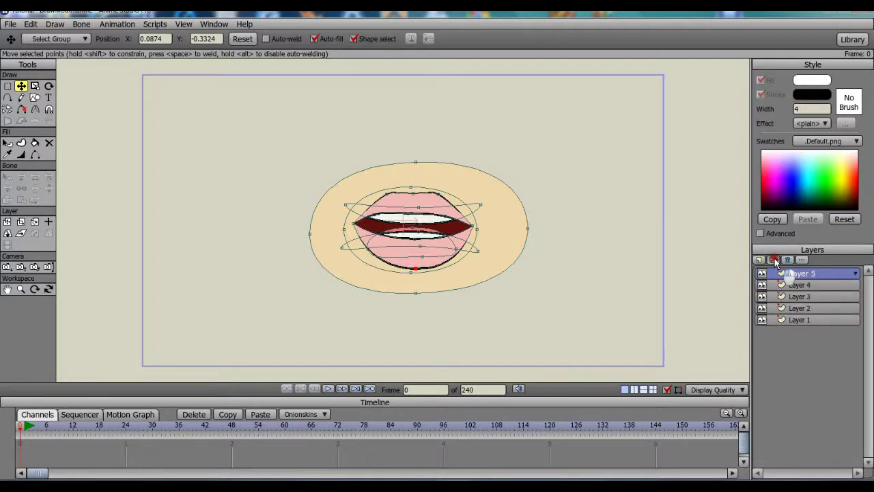
pyautogui.click(774, 259)
pyautogui.click(775, 258)
pyautogui.click(775, 259)
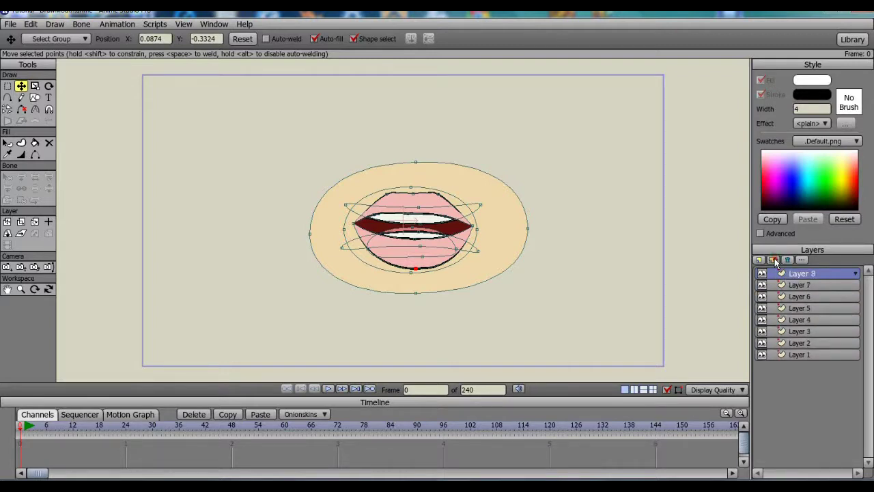
pyautogui.click(775, 259)
pyautogui.click(774, 260)
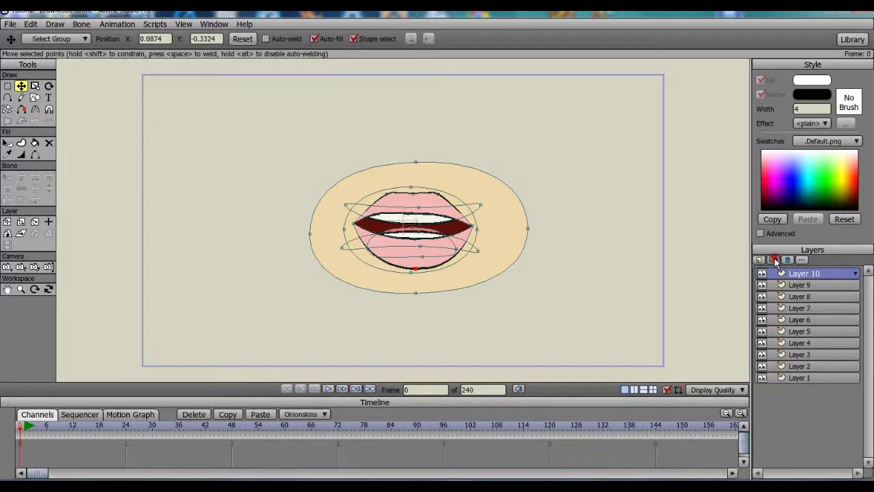
# Rename Layer 1 to Rest and Layer 2 to FV.
pyautogui.doubleClick(806, 378)
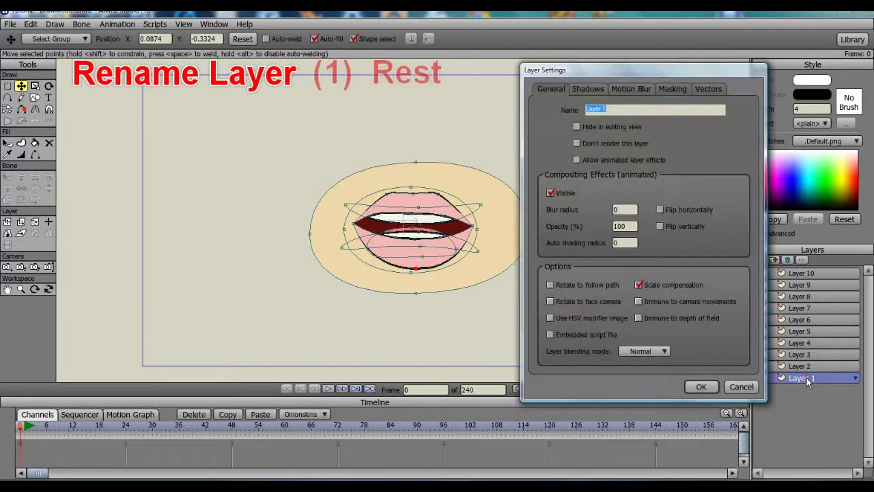
pyautogui.write('R')
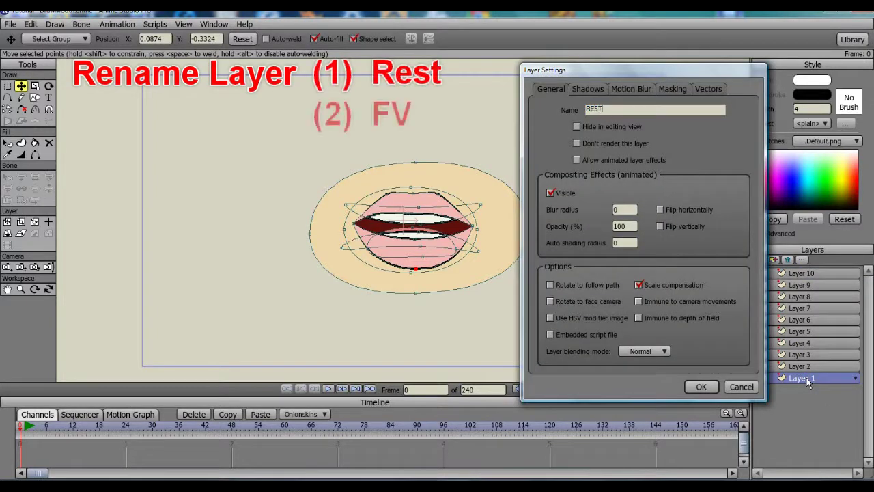
pyautogui.write('est')
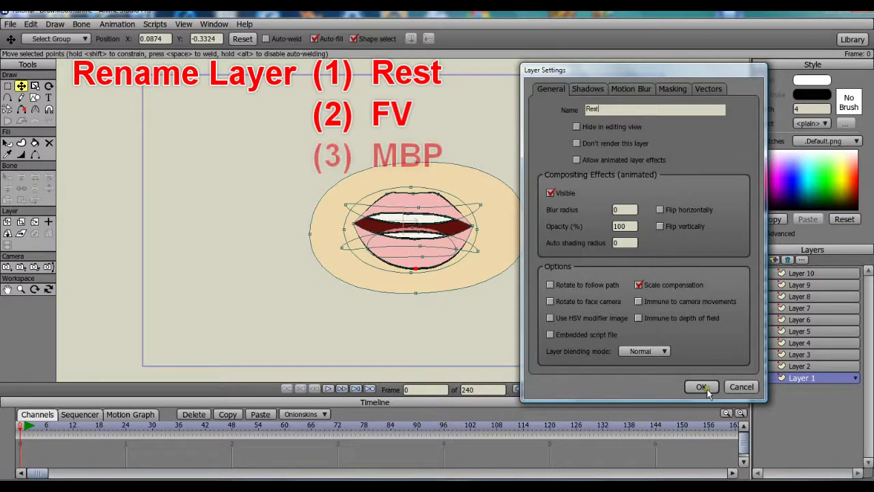
pyautogui.click(706, 388)
pyautogui.click(808, 366)
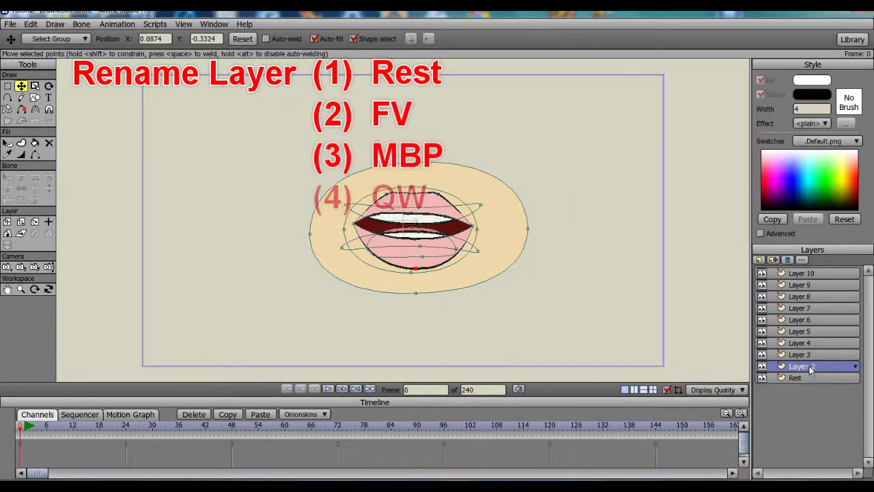
pyautogui.doubleClick(809, 366)
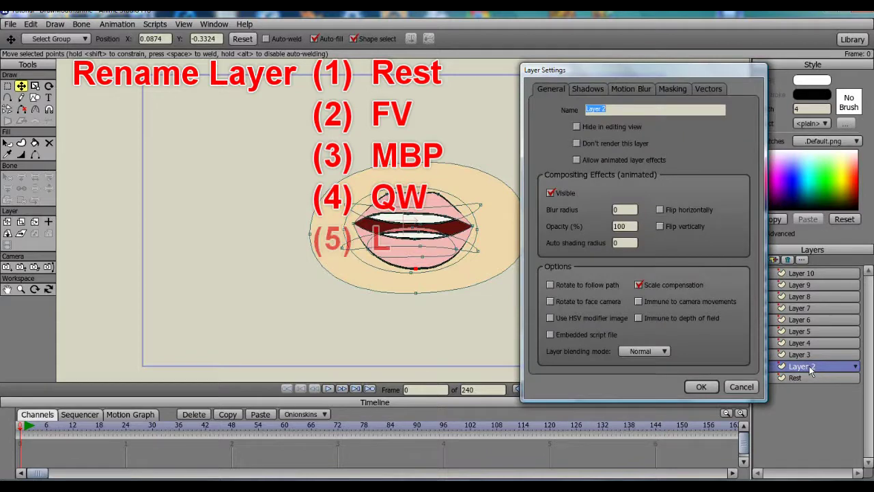
pyautogui.write('FV')
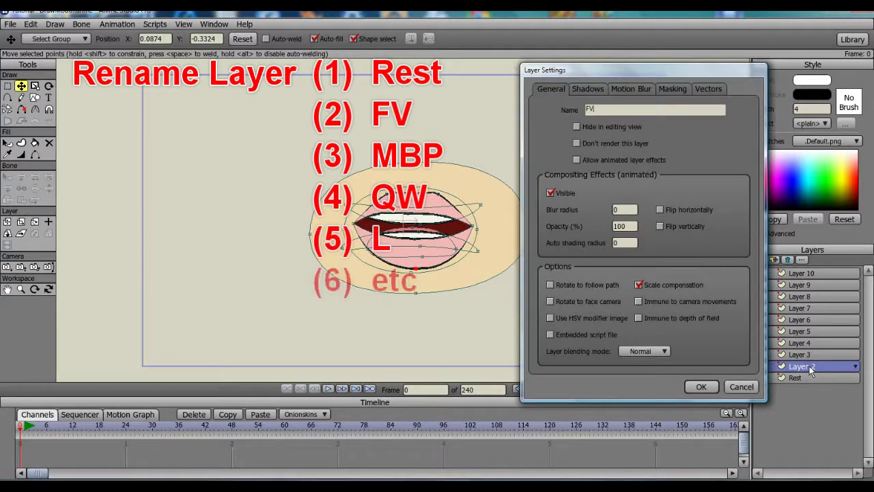
pyautogui.press('Return')
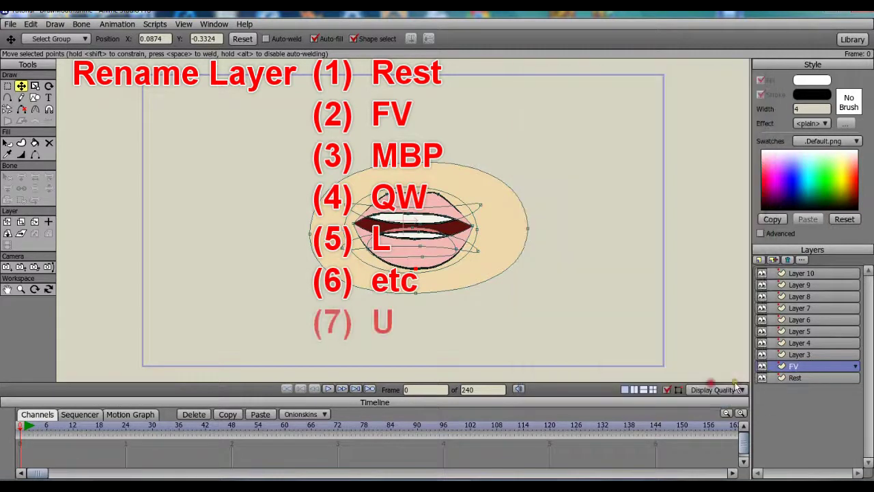
# Rename Layers 3, 4 and 5 to MBP, WQ and L.
pyautogui.doubleClick(804, 355)
pyautogui.write('MBP')
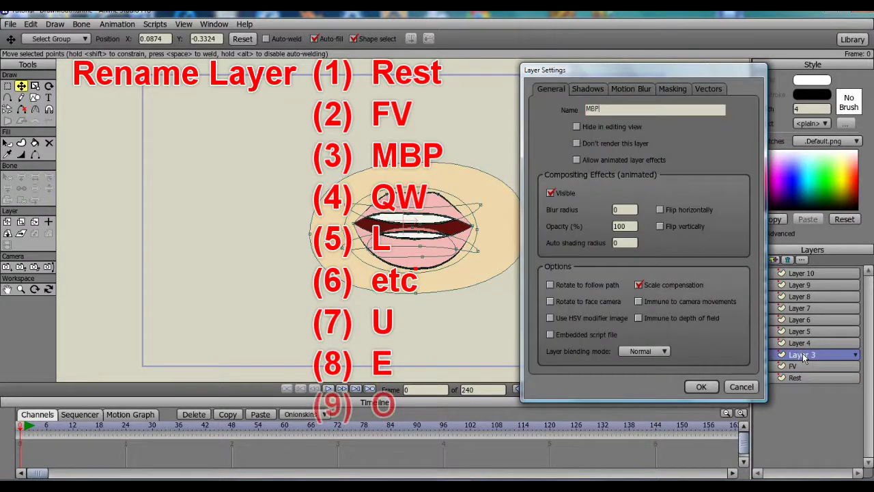
pyautogui.click(688, 386)
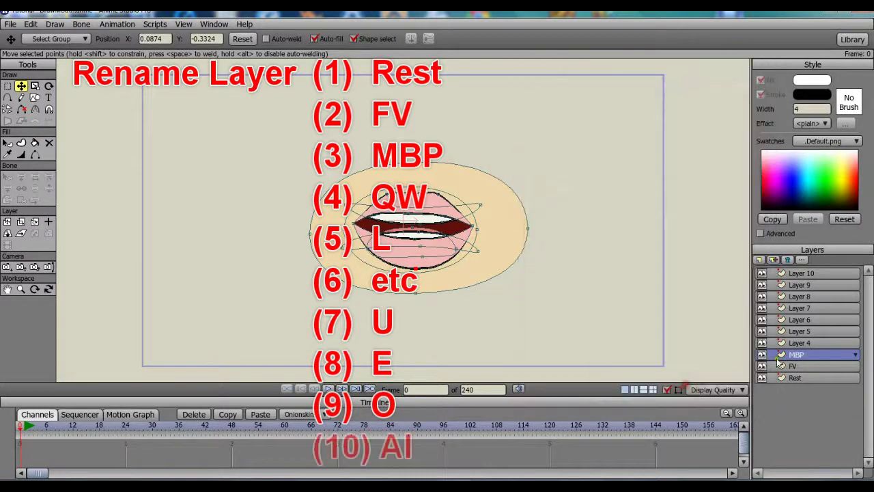
pyautogui.doubleClick(800, 343)
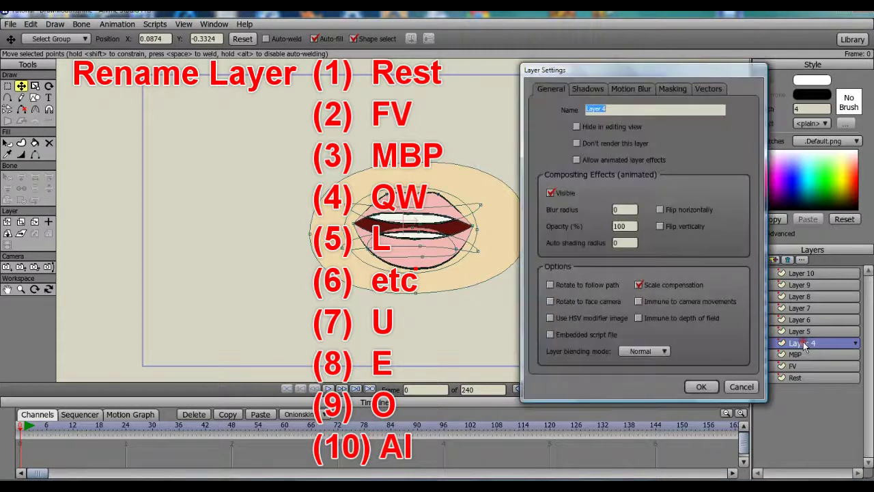
pyautogui.write('WQ')
pyautogui.click(699, 386)
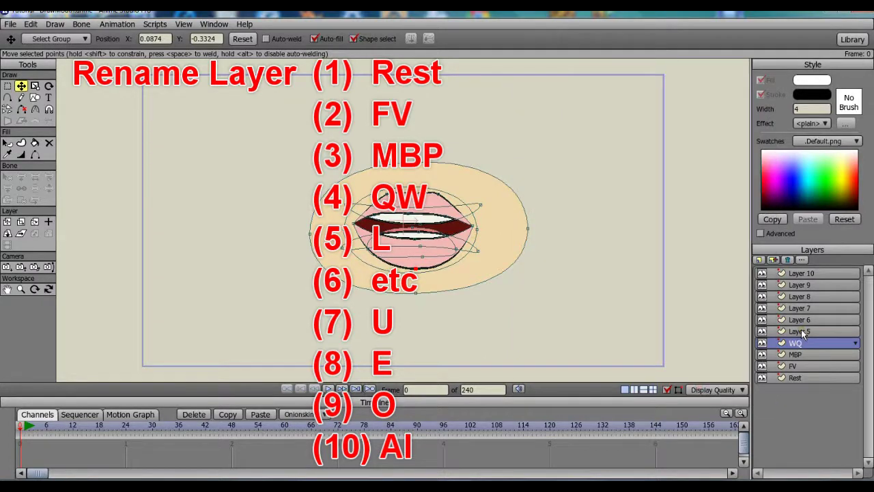
pyautogui.doubleClick(801, 331)
pyautogui.write('L')
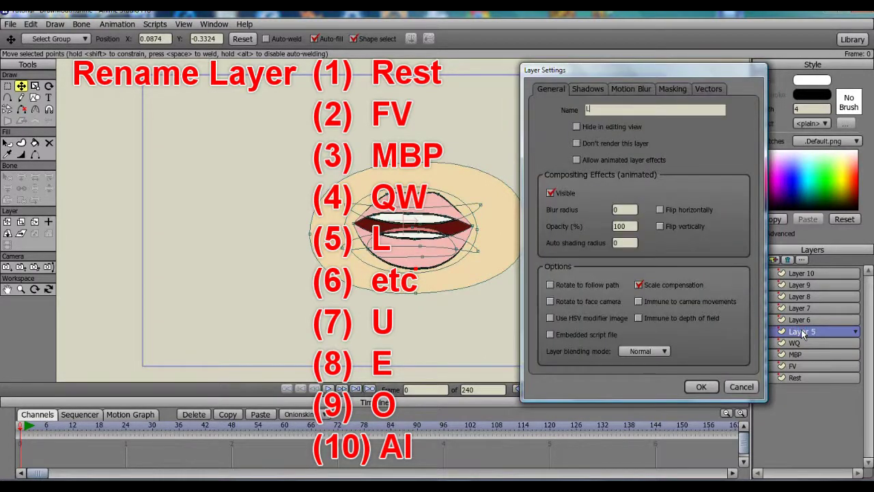
pyautogui.click(705, 386)
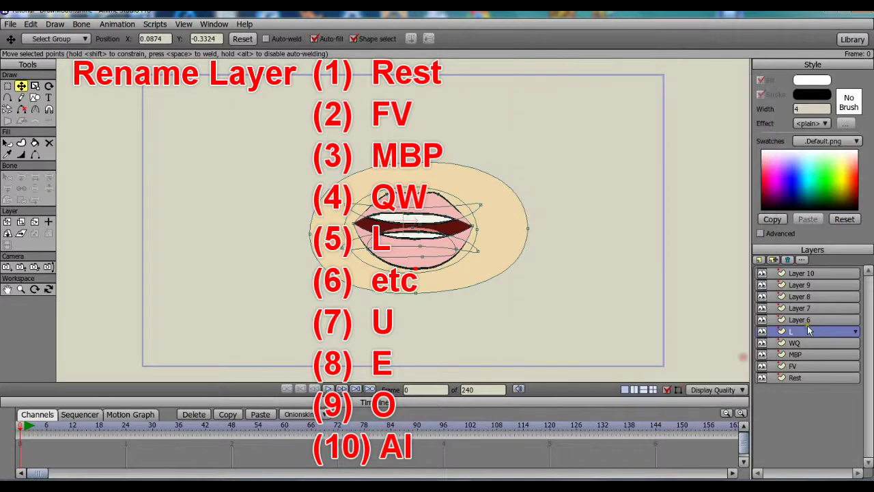
# Rename Layer 6 to etc and Layer 7 to U.
pyautogui.doubleClick(809, 319)
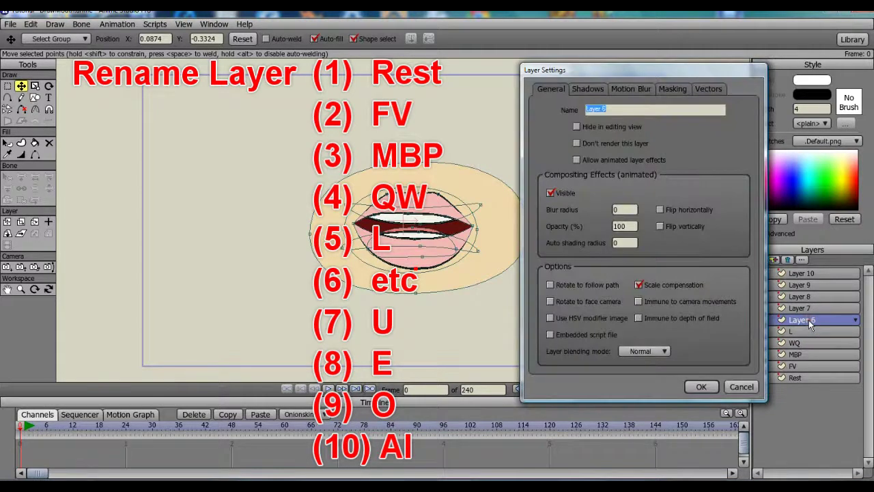
pyautogui.write('etc')
pyautogui.click(704, 387)
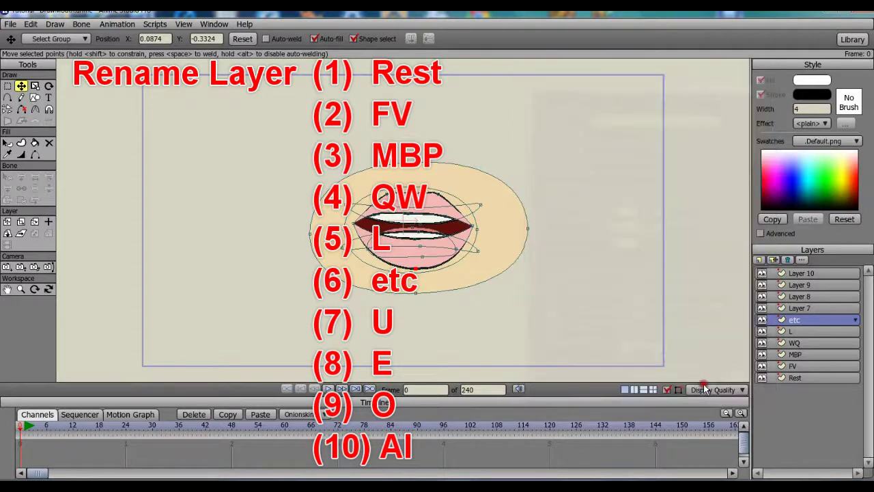
pyautogui.doubleClick(796, 308)
pyautogui.write('U')
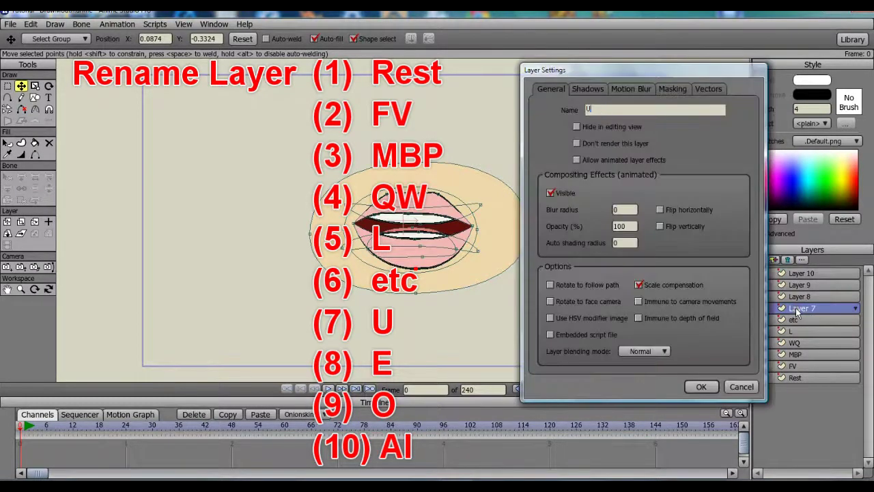
pyautogui.click(702, 386)
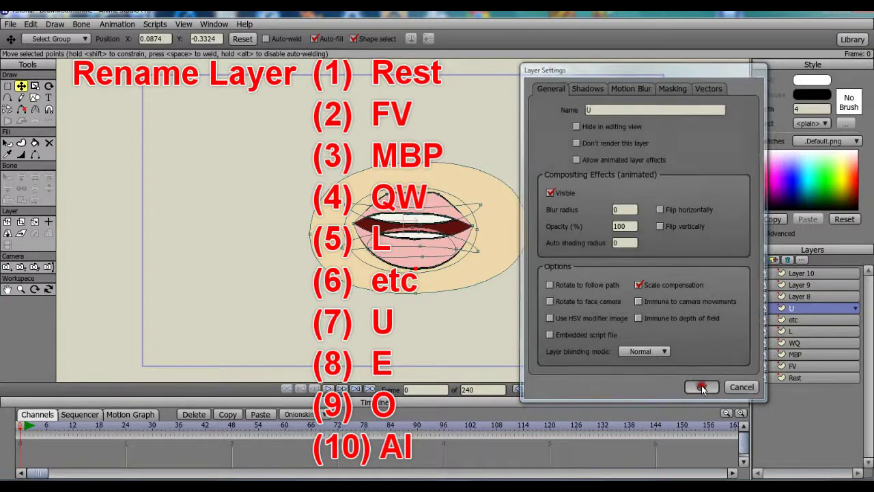
# Rename Layers 8, 9 and 10 to E, O and AI.
pyautogui.doubleClick(812, 297)
pyautogui.write('E')
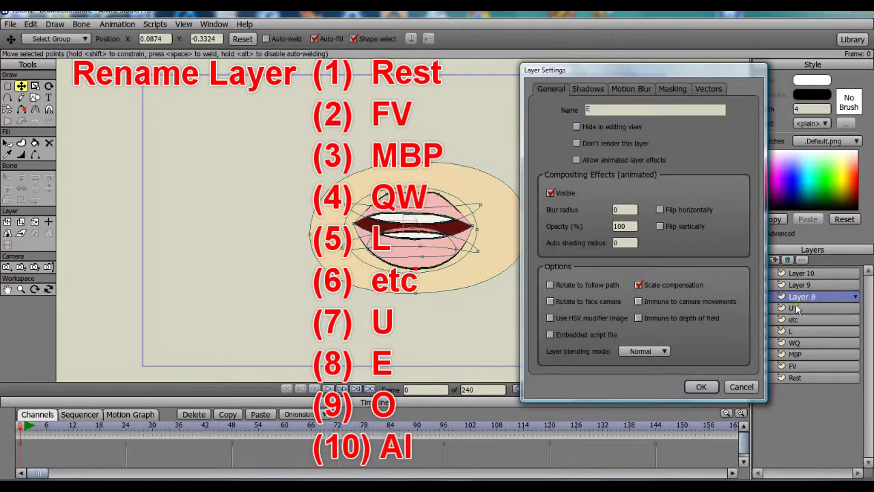
pyautogui.click(700, 387)
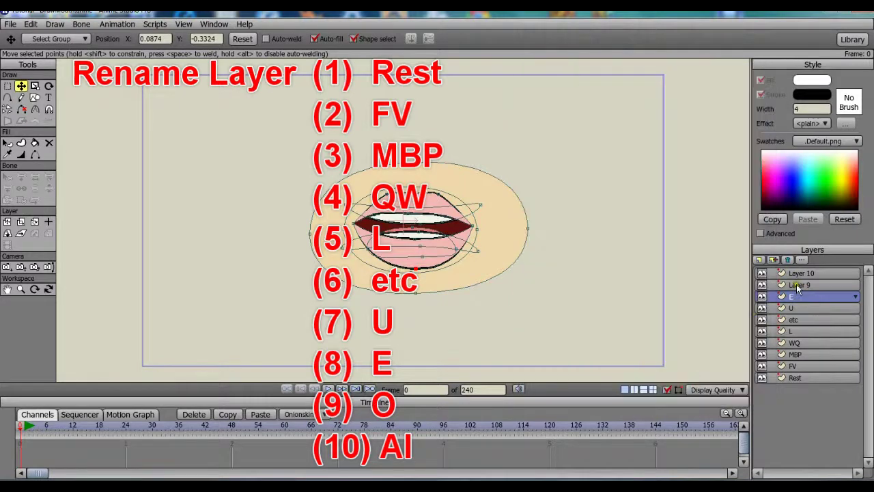
pyautogui.doubleClick(797, 284)
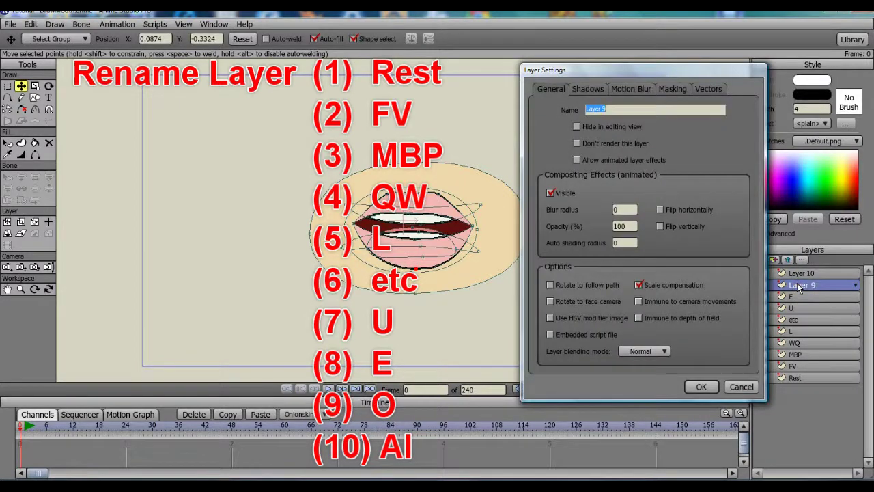
pyautogui.write('O')
pyautogui.click(710, 390)
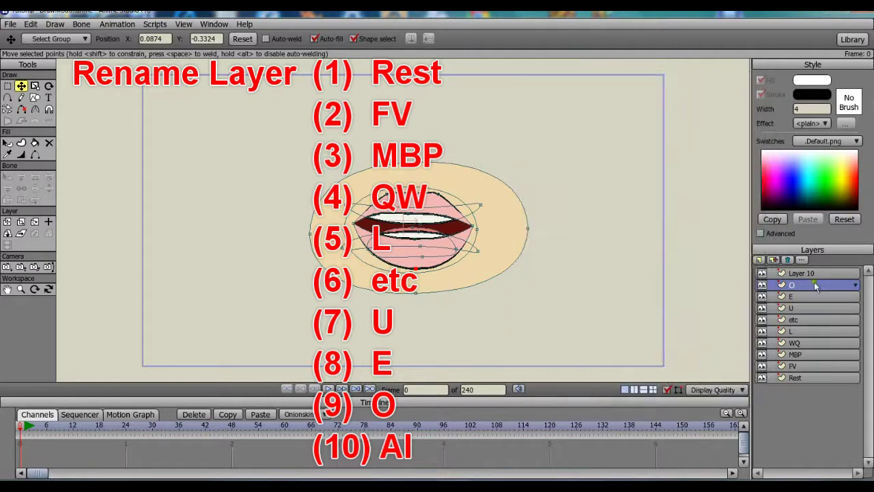
pyautogui.doubleClick(825, 273)
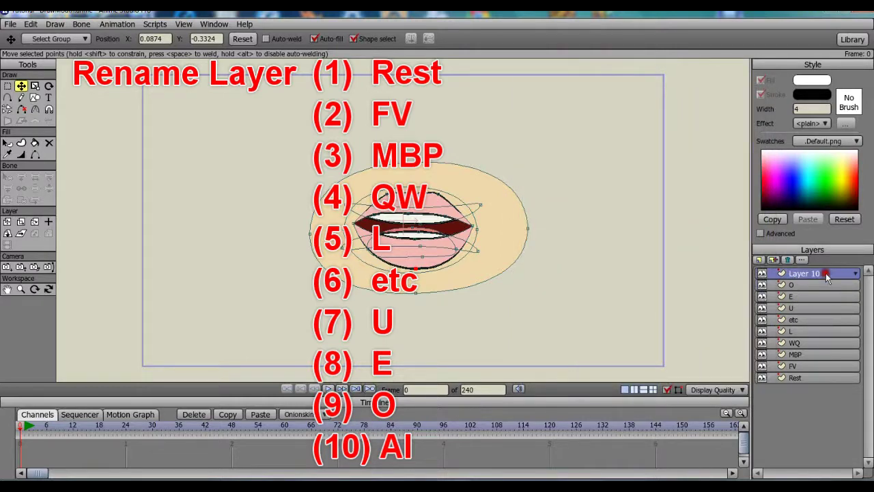
pyautogui.write('AI')
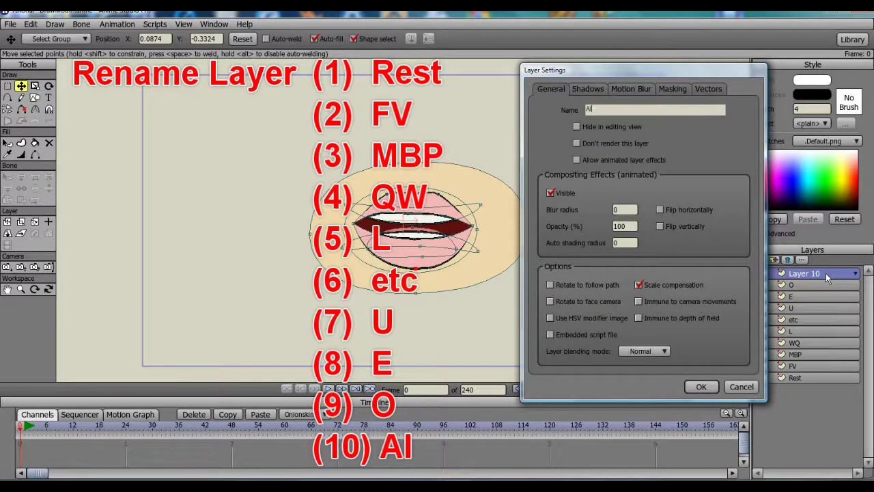
pyautogui.click(703, 388)
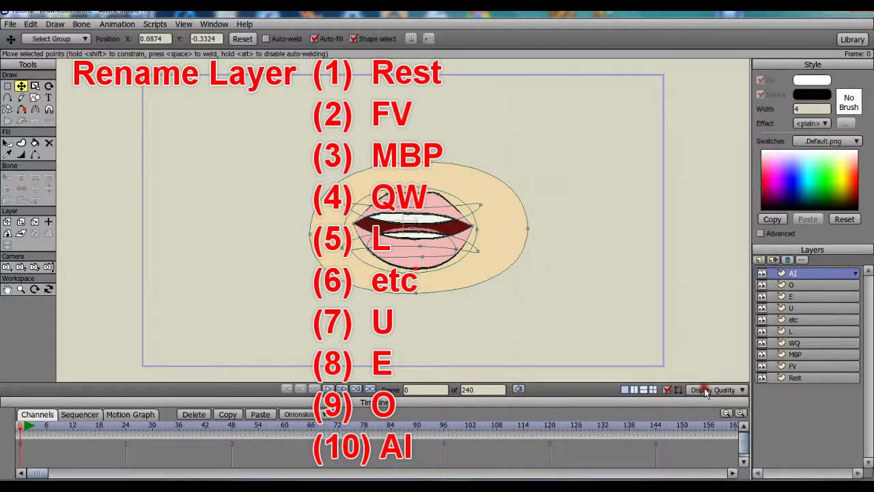
# Create a new switch layer named Mouth, then select the AI mouth layer.
pyautogui.click(759, 260)
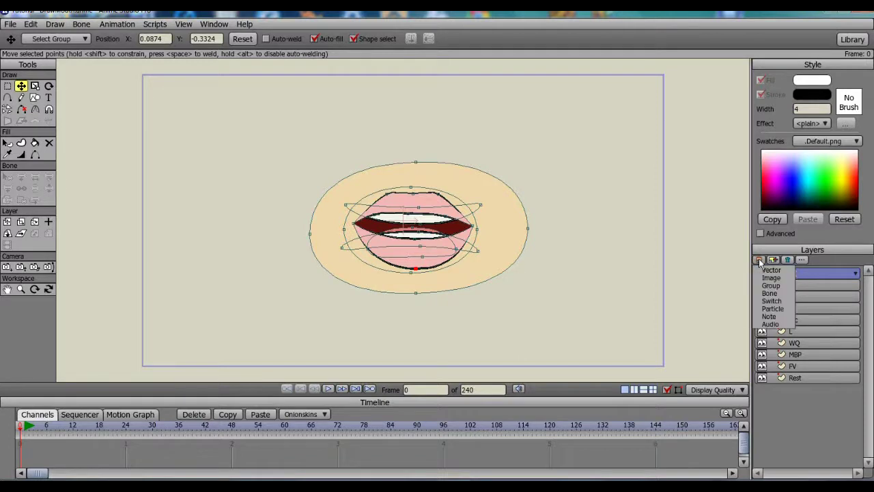
pyautogui.click(772, 302)
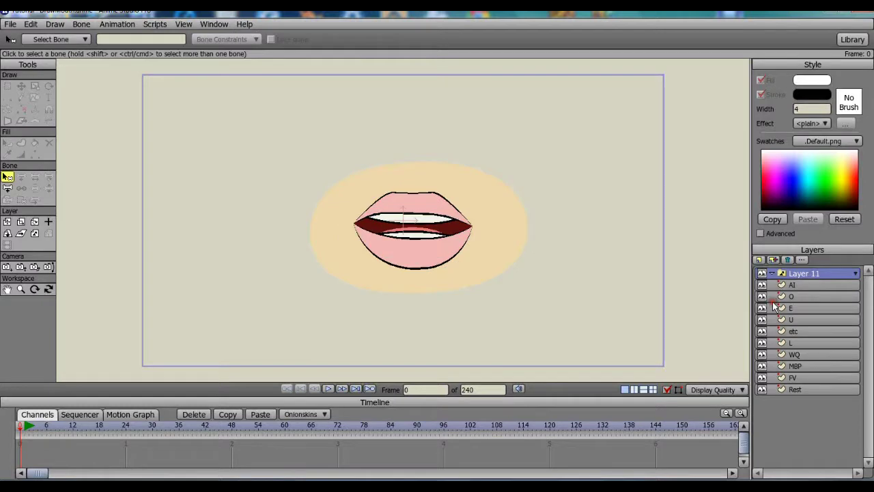
pyautogui.doubleClick(805, 274)
pyautogui.write('Mouth')
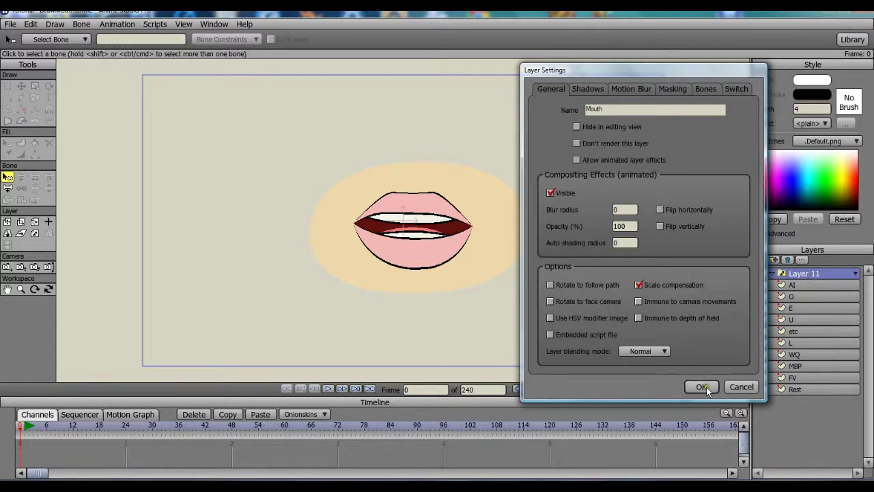
pyautogui.click(703, 387)
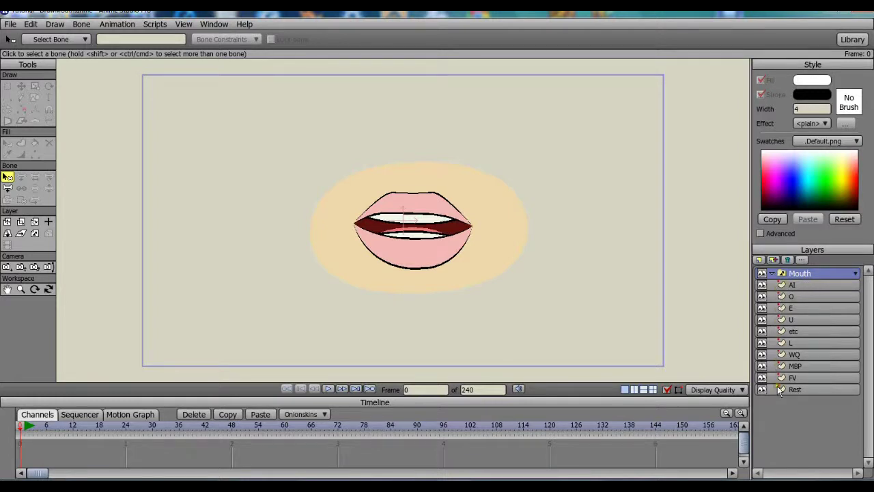
pyautogui.click(805, 285)
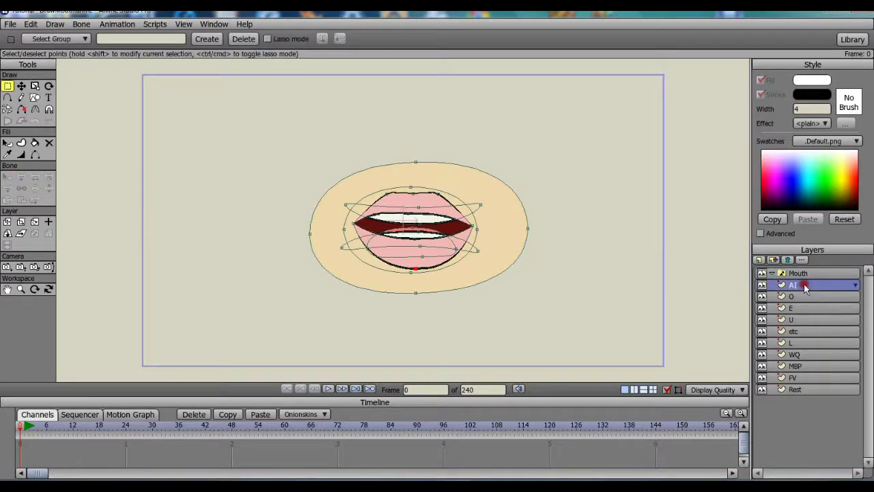
# Move Rest, FV, MBP, WQ and L into the Mouth switch layer, with L above WQ.
pyautogui.click(802, 389)
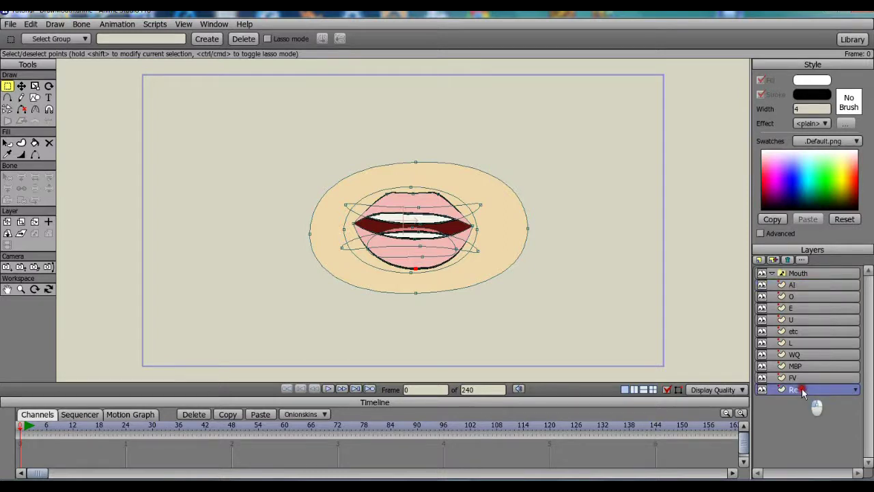
pyautogui.click(797, 273)
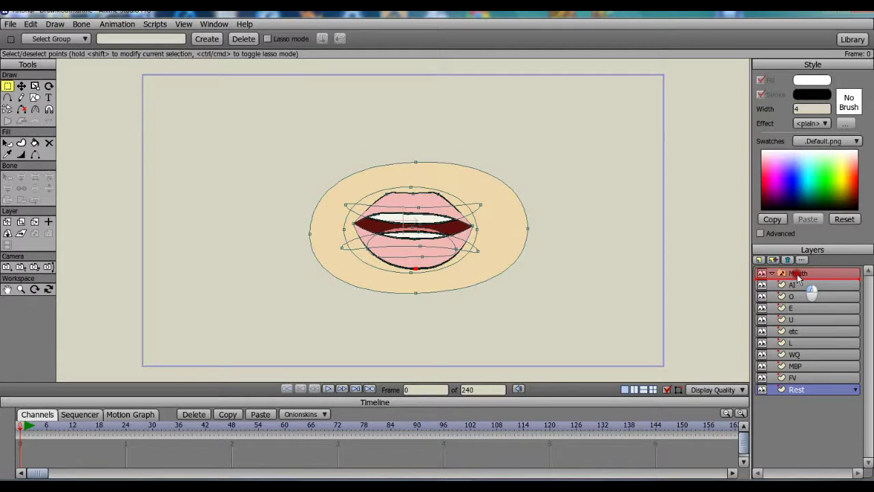
pyautogui.moveTo(797, 274); pyautogui.dragTo(797, 273)
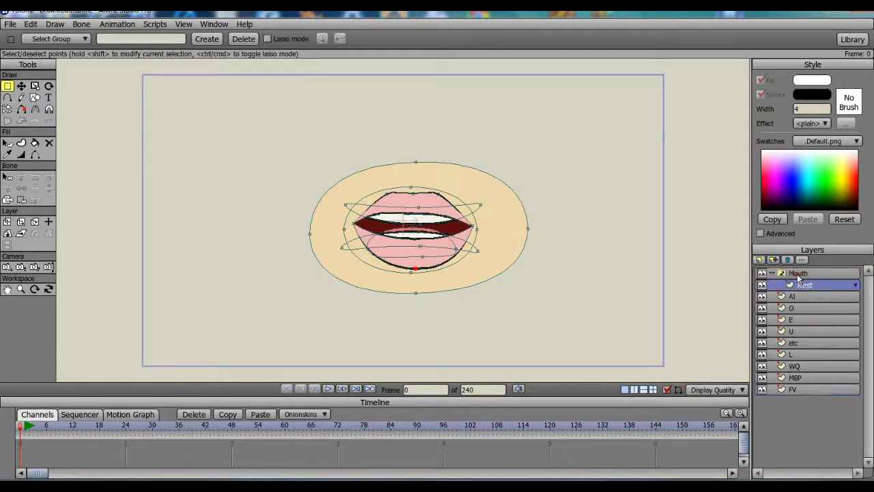
pyautogui.click(800, 390)
pyautogui.moveTo(802, 392); pyautogui.dragTo(800, 284)
pyautogui.moveTo(802, 388); pyautogui.dragTo(803, 283)
pyautogui.click(807, 389)
pyautogui.moveTo(806, 389); pyautogui.dragTo(801, 284)
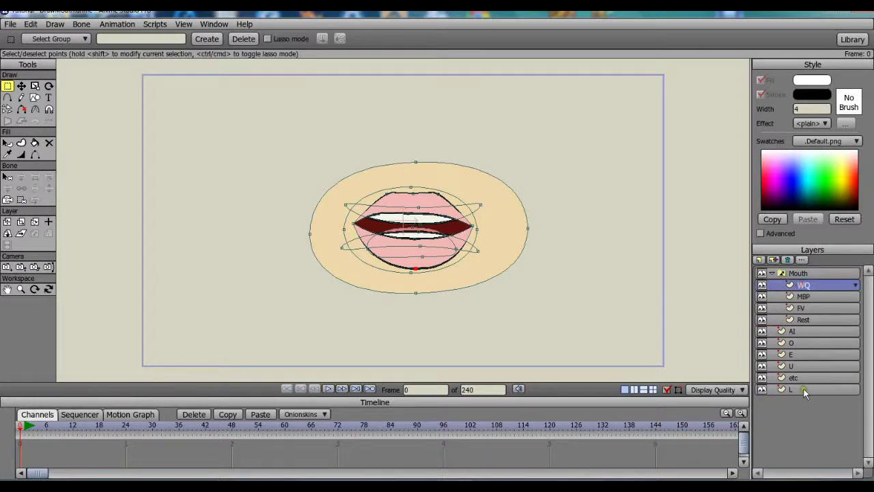
pyautogui.moveTo(805, 389); pyautogui.dragTo(805, 312)
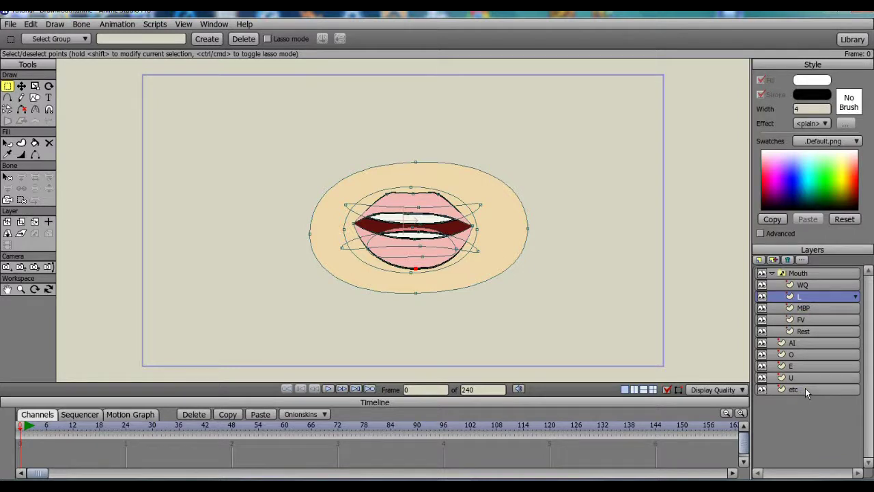
pyautogui.click(808, 297)
pyautogui.moveTo(808, 297); pyautogui.dragTo(806, 286)
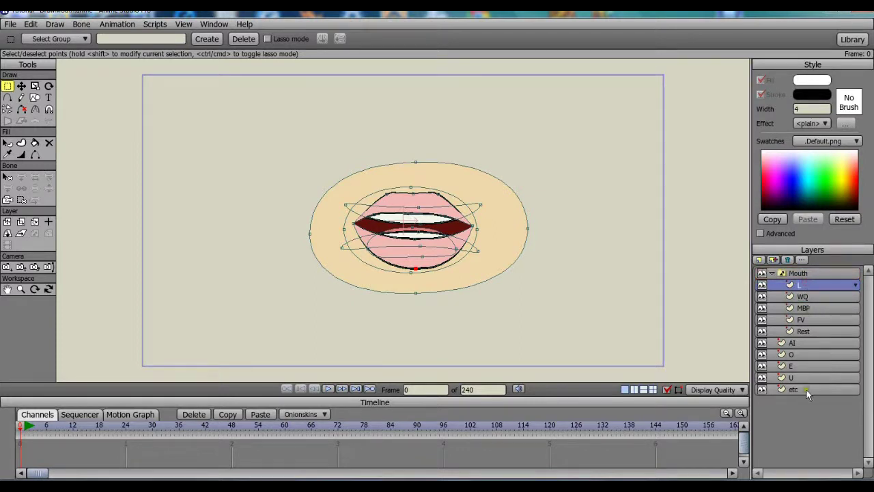
# Move etc, U, E, O and AI into Mouth, then select Rest for point editing.
pyautogui.moveTo(807, 394); pyautogui.dragTo(807, 285)
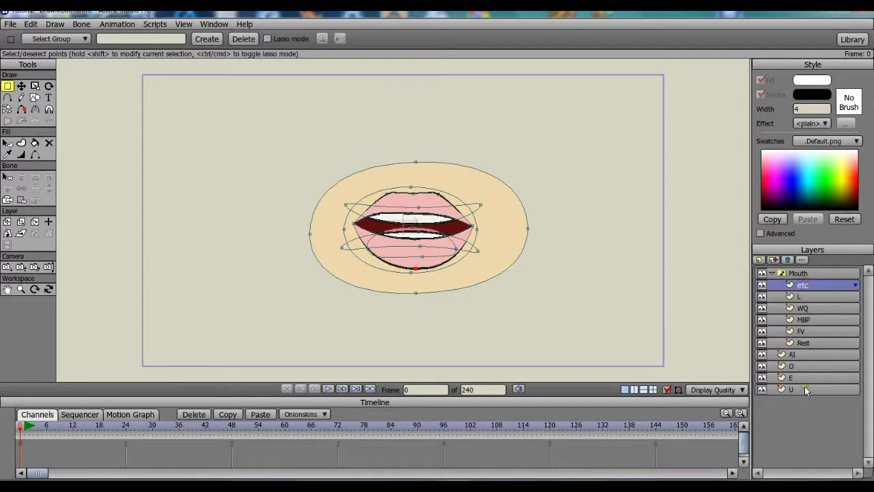
pyautogui.moveTo(805, 388); pyautogui.dragTo(806, 286)
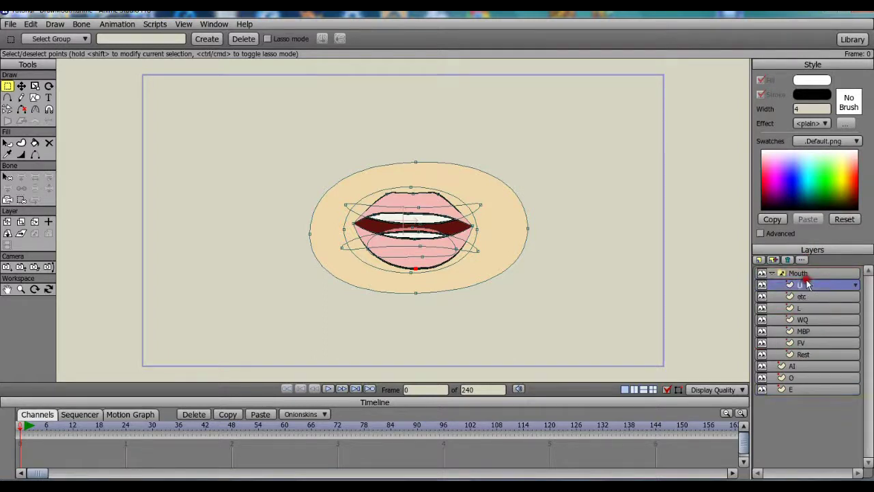
pyautogui.click(796, 390)
pyautogui.moveTo(796, 389); pyautogui.dragTo(800, 286)
pyautogui.click(801, 387)
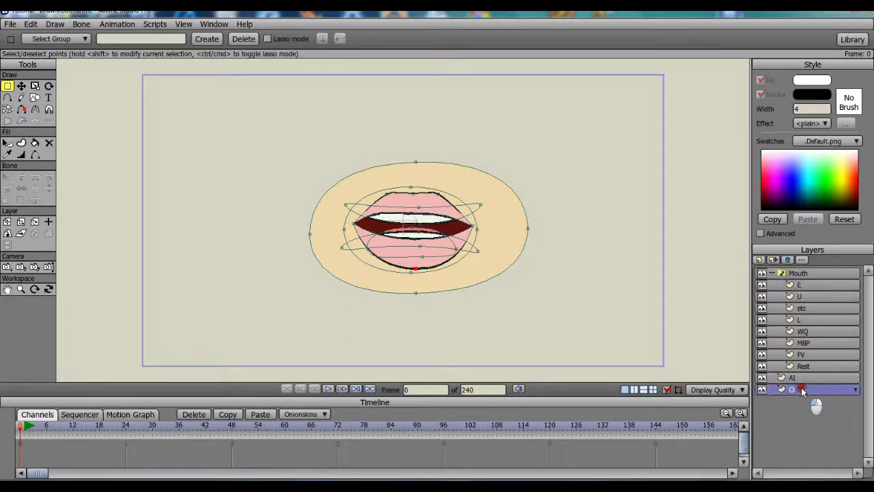
pyautogui.moveTo(801, 388); pyautogui.dragTo(801, 285)
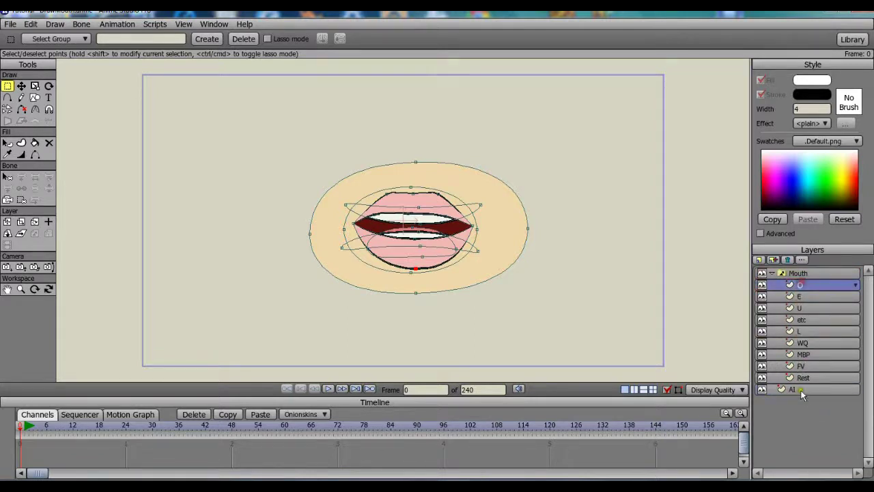
pyautogui.click(801, 391)
pyautogui.moveTo(801, 391); pyautogui.dragTo(805, 284)
pyautogui.click(805, 390)
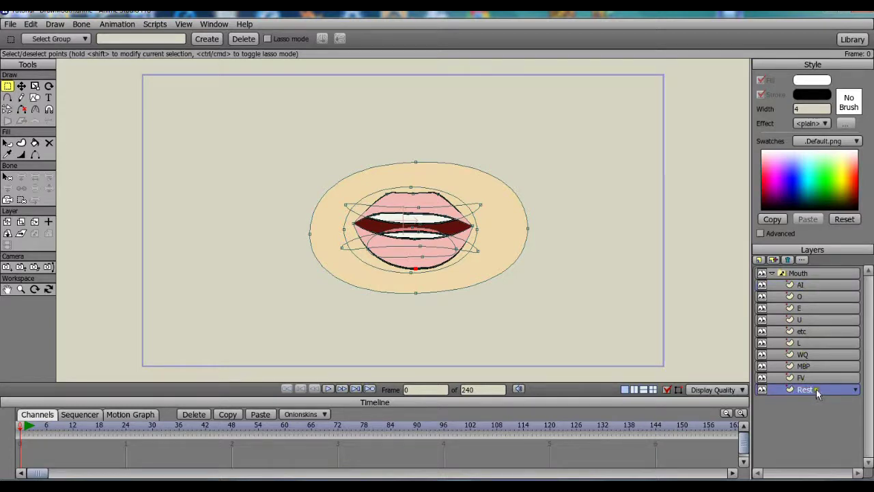
pyautogui.click(21, 86)
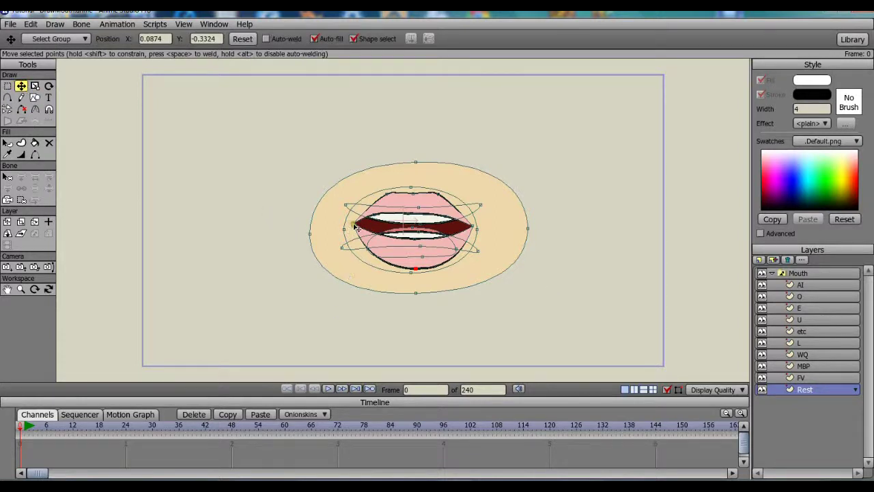
# Reshape the mouth's corners and flatten the upper and lower lip points.
pyautogui.moveTo(356, 227)
pyautogui.mouseDown()
pyautogui.moveTo(362, 232)
pyautogui.moveTo(353, 221)
pyautogui.mouseUp()
pyautogui.moveTo(476, 227); pyautogui.dragTo(477, 217)
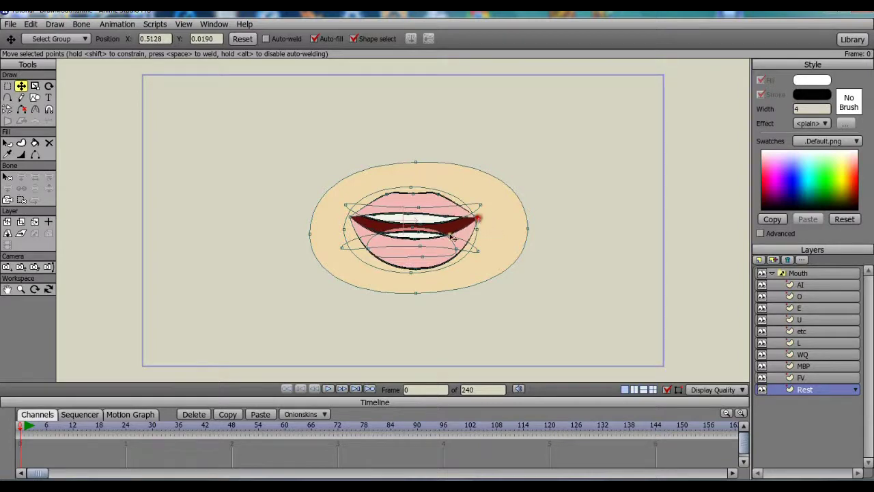
pyautogui.click(414, 235)
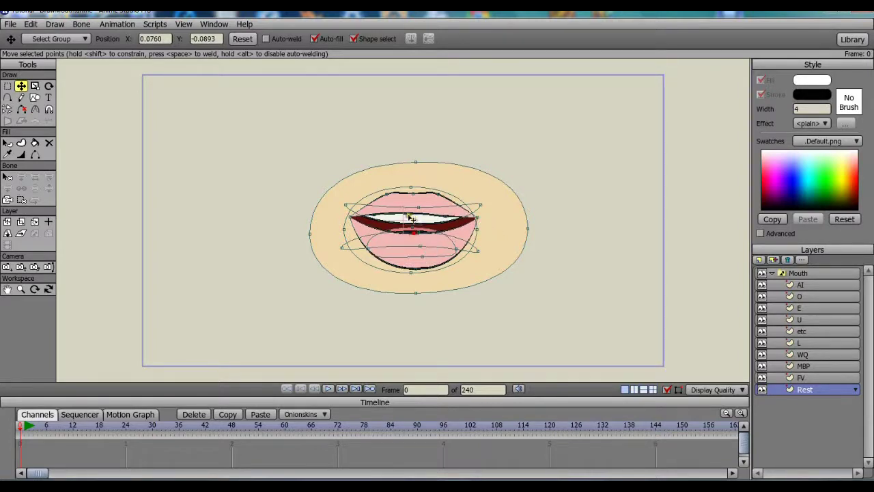
pyautogui.click(409, 214)
pyautogui.moveTo(412, 217); pyautogui.dragTo(390, 237)
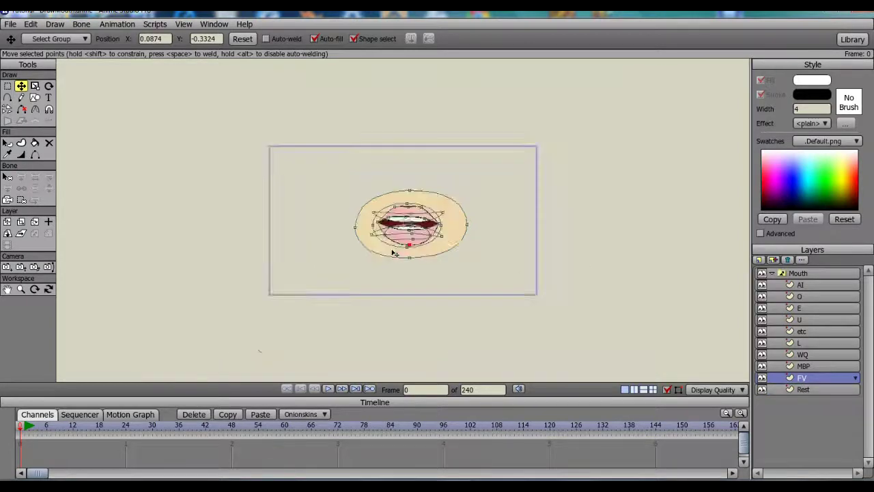
pyautogui.scroll(5, 394, 253)
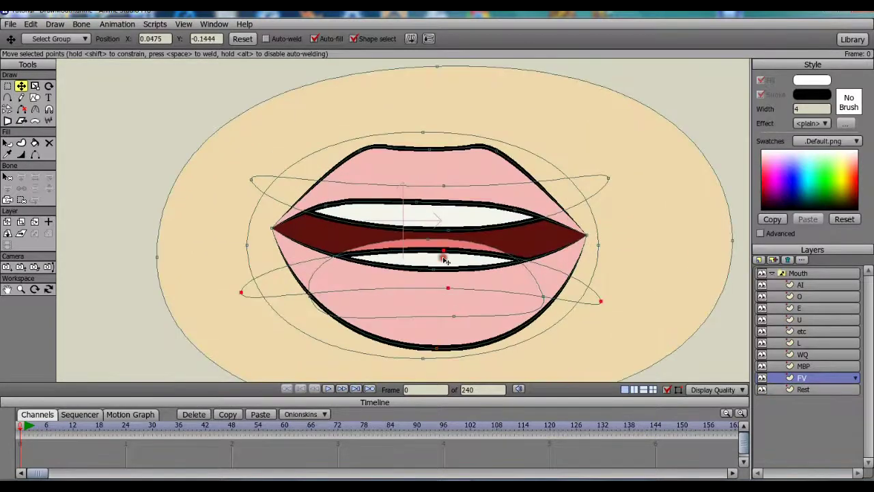
pyautogui.moveTo(445, 254); pyautogui.dragTo(423, 225)
pyautogui.moveTo(423, 175); pyautogui.dragTo(445, 153)
pyautogui.moveTo(428, 214); pyautogui.dragTo(429, 233)
pyautogui.moveTo(437, 350); pyautogui.dragTo(445, 318)
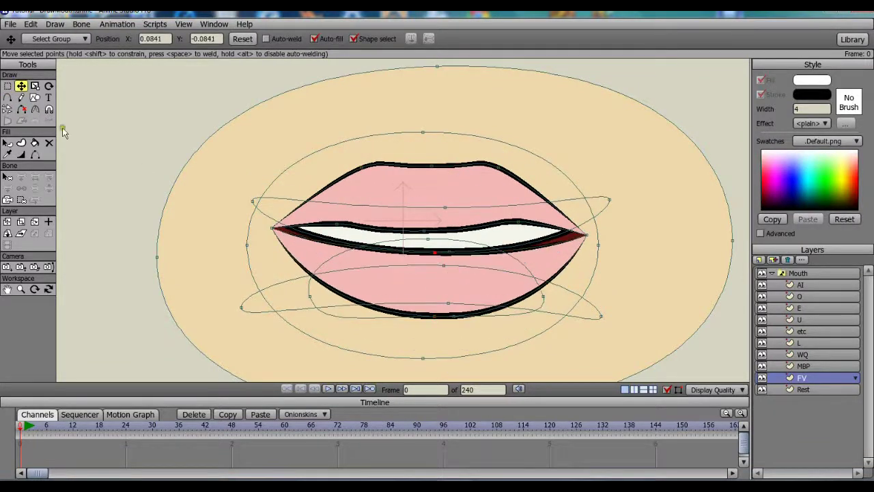
pyautogui.click(8, 121)
pyautogui.click(22, 85)
# Pull the mouth corners and inner lip inward and tighten the peach shape around the lips.
pyautogui.moveTo(273, 227); pyautogui.dragTo(285, 230)
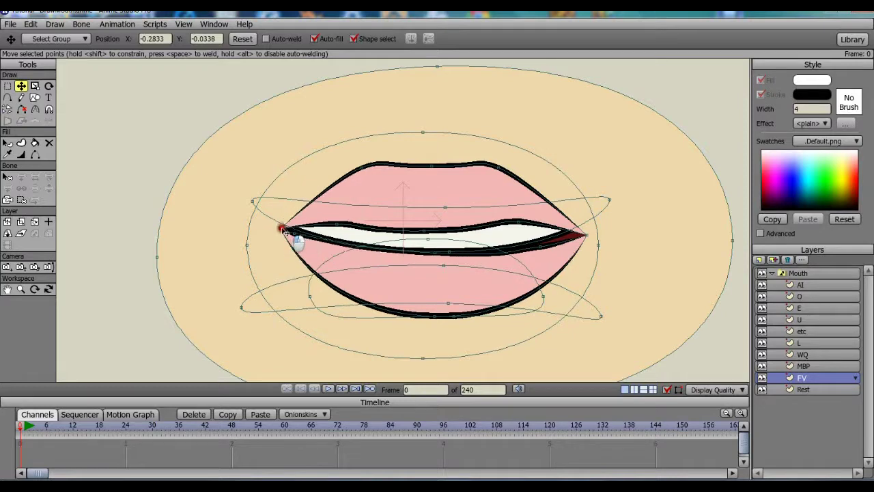
pyautogui.moveTo(586, 236); pyautogui.dragTo(582, 234)
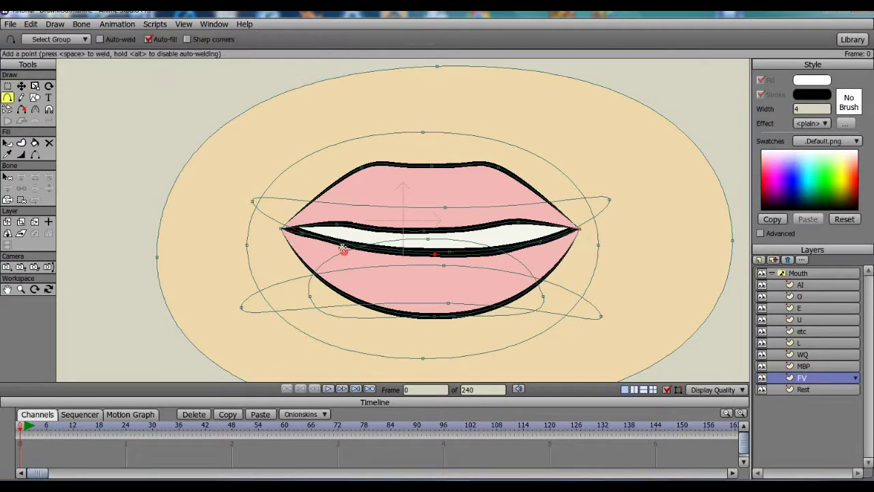
pyautogui.moveTo(347, 244); pyautogui.dragTo(350, 248)
pyautogui.moveTo(433, 252)
pyautogui.mouseDown()
pyautogui.moveTo(450, 257)
pyautogui.moveTo(436, 256)
pyautogui.mouseUp()
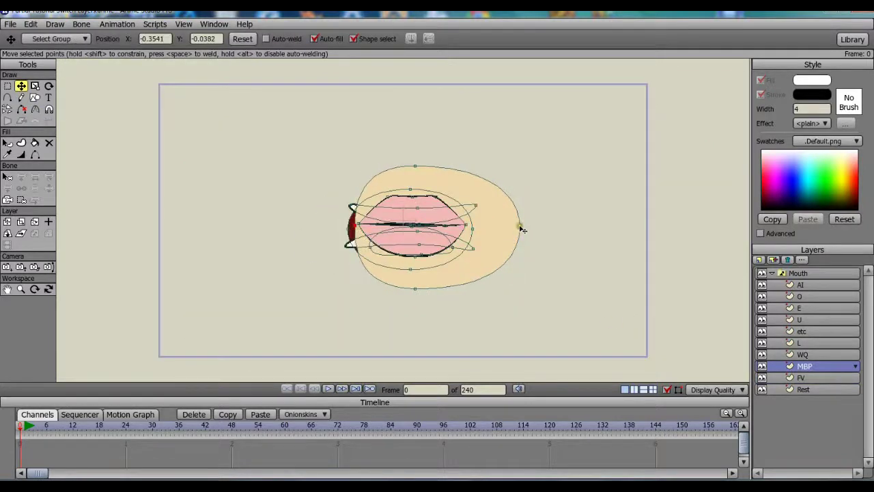
pyautogui.moveTo(521, 228); pyautogui.dragTo(471, 225)
pyautogui.moveTo(414, 166); pyautogui.dragTo(416, 171)
pyautogui.moveTo(411, 288); pyautogui.dragTo(410, 264)
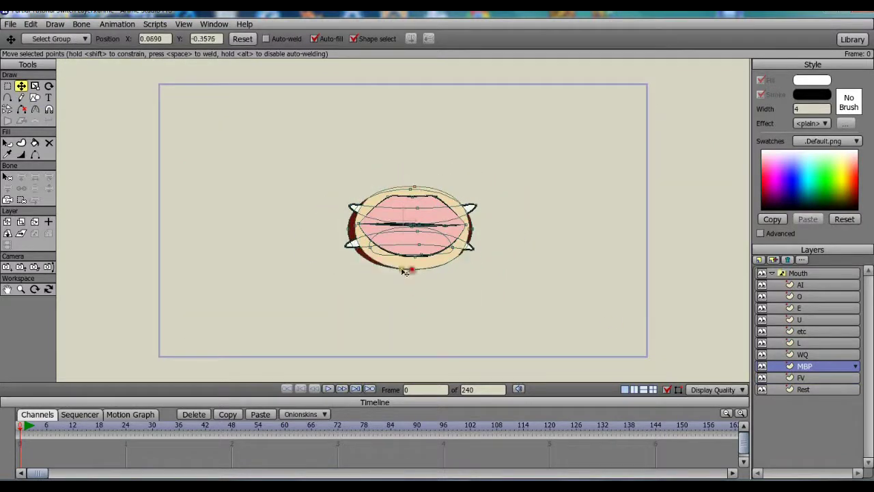
pyautogui.moveTo(355, 212); pyautogui.dragTo(352, 208)
pyautogui.moveTo(451, 236); pyautogui.dragTo(465, 250)
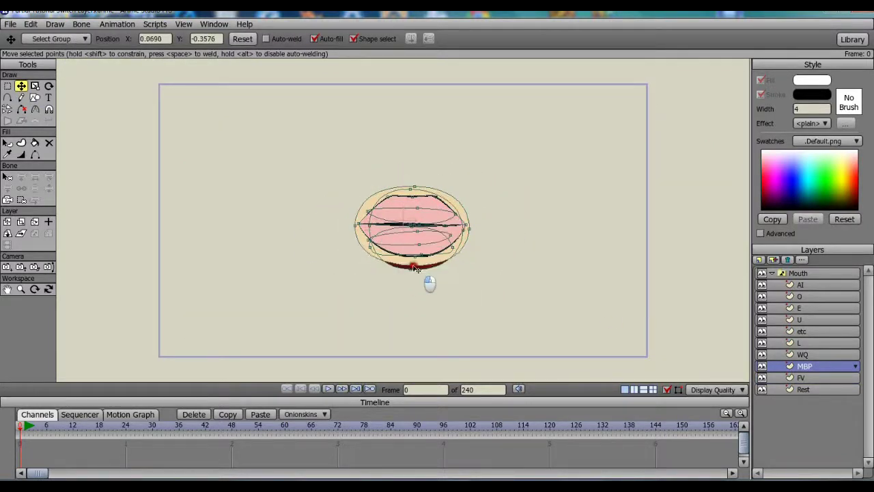
# Shrink the FV mouth's outer peach oval and narrow its teeth.
pyautogui.press('Down')
pyautogui.moveTo(415, 166); pyautogui.dragTo(410, 189)
pyautogui.moveTo(316, 231); pyautogui.dragTo(349, 230)
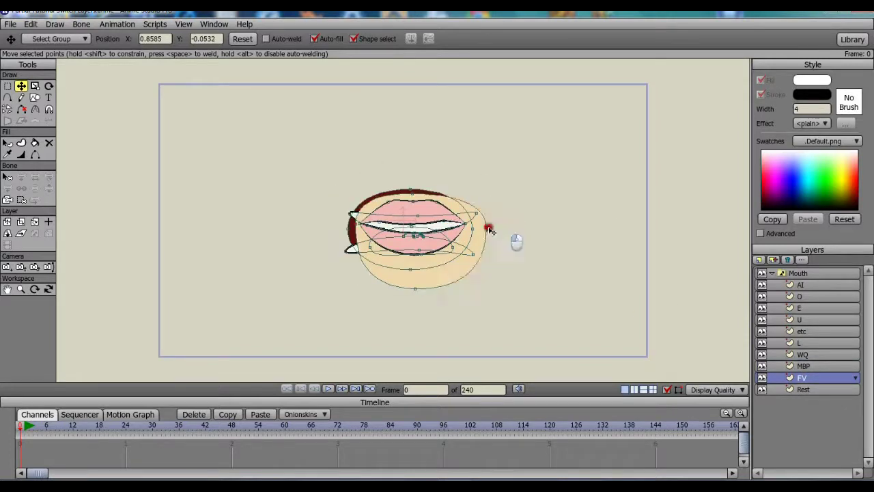
pyautogui.moveTo(520, 228); pyautogui.dragTo(473, 225)
pyautogui.moveTo(414, 288); pyautogui.dragTo(410, 268)
pyautogui.moveTo(474, 254); pyautogui.dragTo(455, 251)
pyautogui.moveTo(476, 215); pyautogui.dragTo(478, 230)
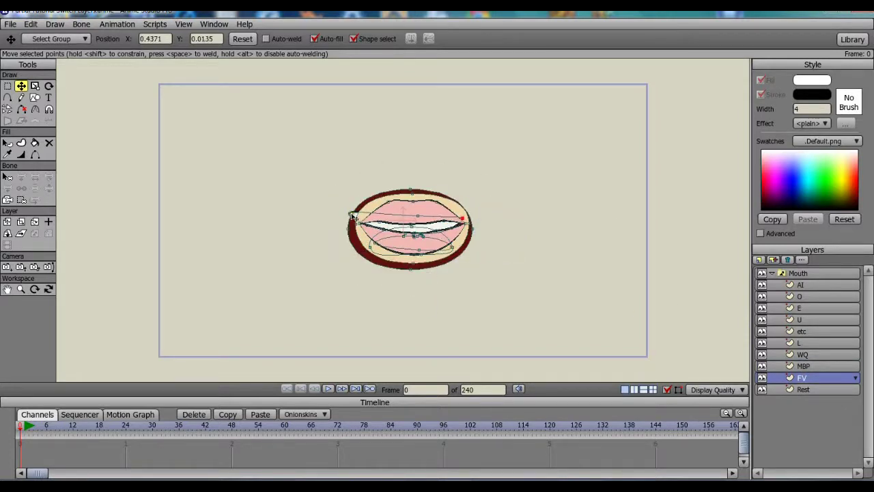
pyautogui.moveTo(349, 216); pyautogui.dragTo(357, 220)
pyautogui.moveTo(413, 267); pyautogui.dragTo(412, 261)
pyautogui.moveTo(350, 230); pyautogui.dragTo(358, 223)
pyautogui.moveTo(471, 226); pyautogui.dragTo(487, 240)
# Shrink the Rest mouth's outer oval, raising its bottom, then select the Mouth switch layer.
pyautogui.click(804, 389)
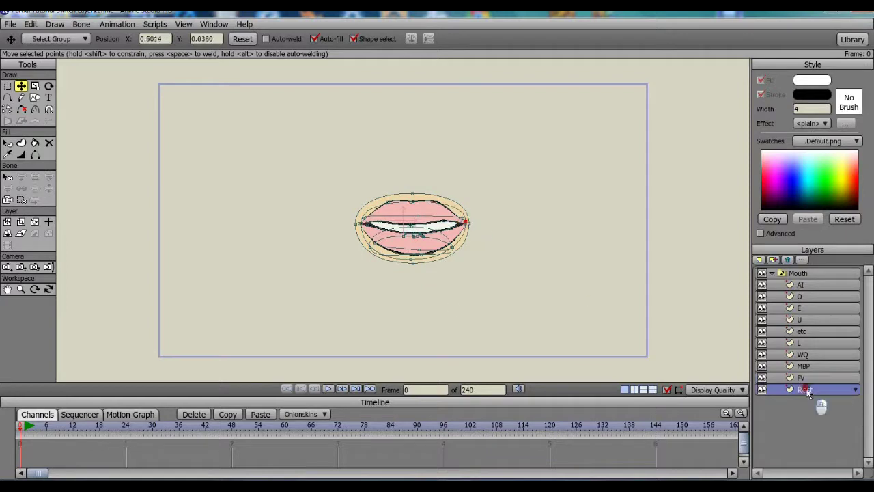
pyautogui.moveTo(415, 166); pyautogui.dragTo(410, 190)
pyautogui.moveTo(319, 236); pyautogui.dragTo(349, 232)
pyautogui.moveTo(519, 229); pyautogui.dragTo(482, 228)
pyautogui.moveTo(415, 288); pyautogui.dragTo(414, 275)
pyautogui.moveTo(349, 244); pyautogui.dragTo(353, 236)
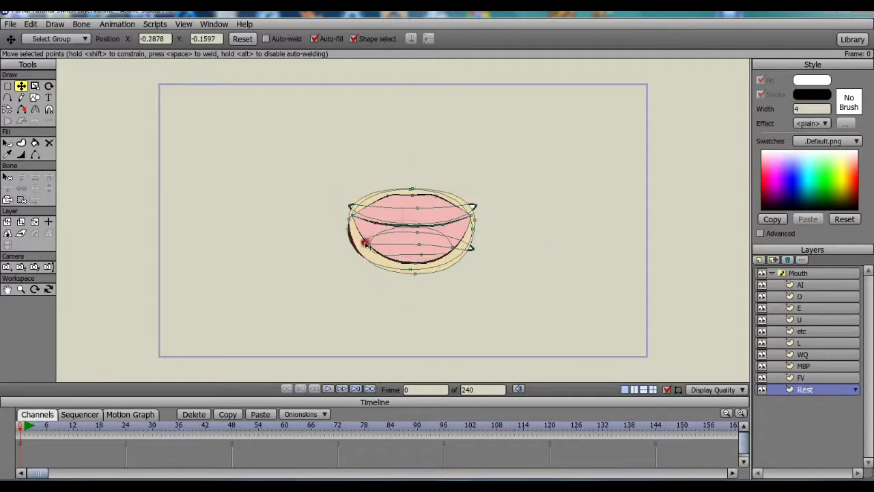
pyautogui.moveTo(475, 207); pyautogui.dragTo(458, 219)
pyautogui.moveTo(351, 220); pyautogui.dragTo(364, 230)
pyautogui.click(820, 273)
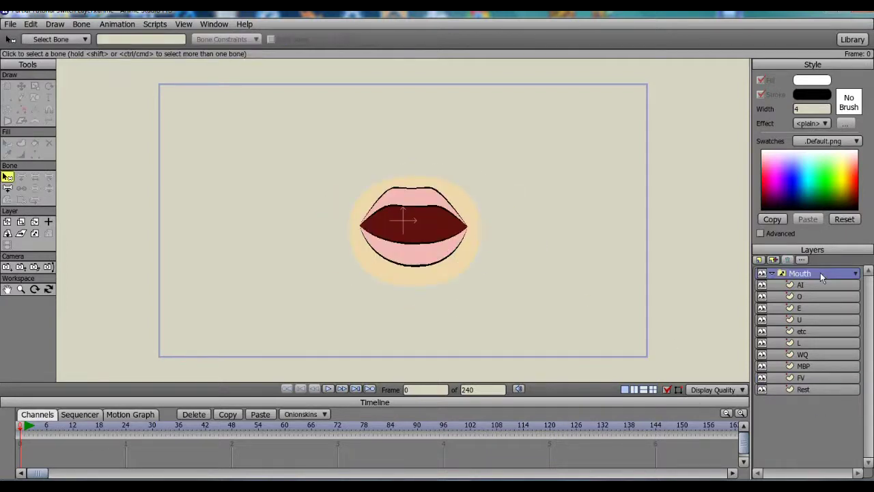
pyautogui.rightClick(820, 272)
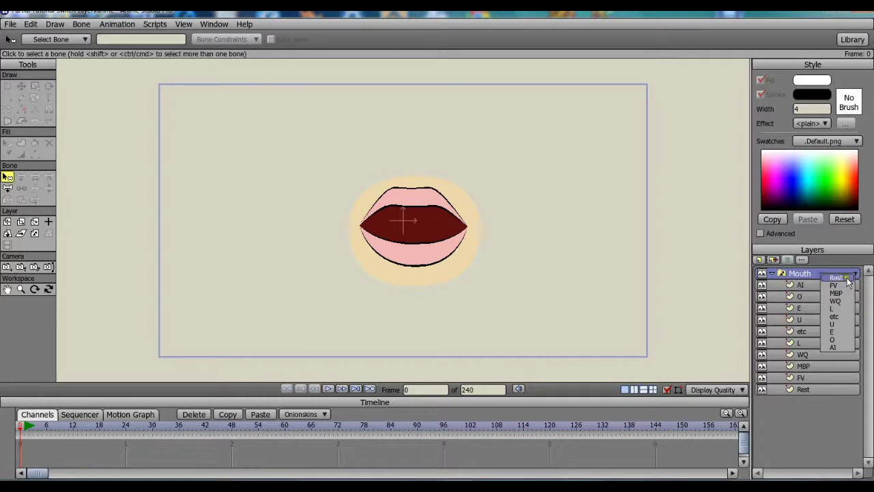
pyautogui.click(847, 278)
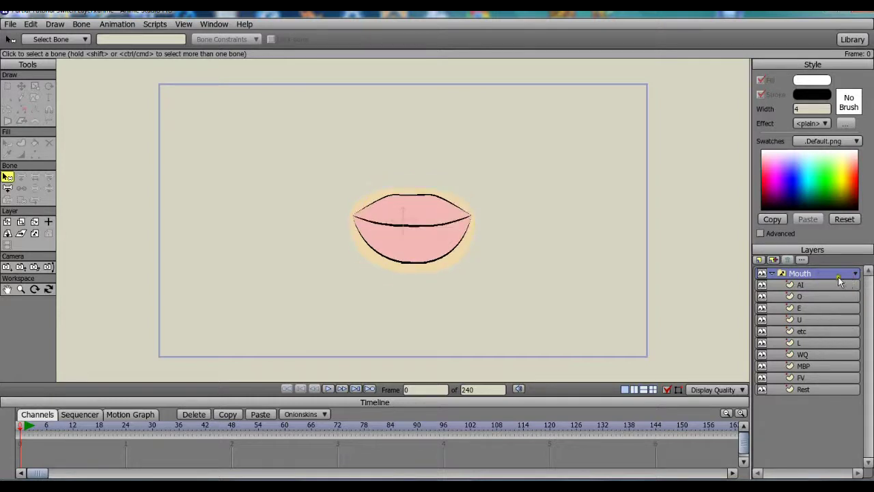
pyautogui.rightClick(837, 275)
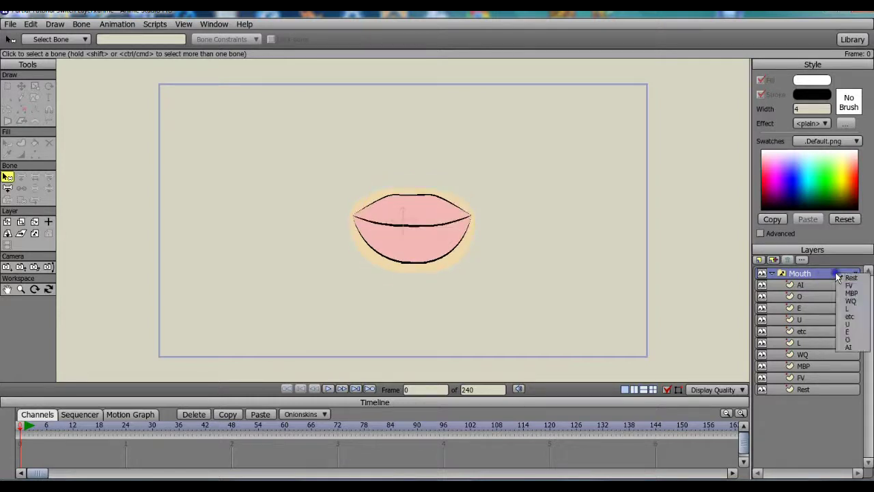
pyautogui.click(849, 285)
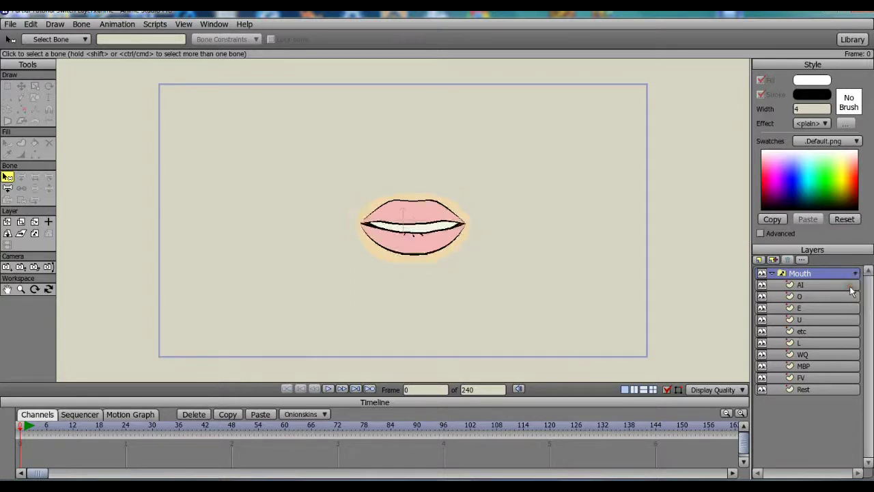
pyautogui.rightClick(839, 274)
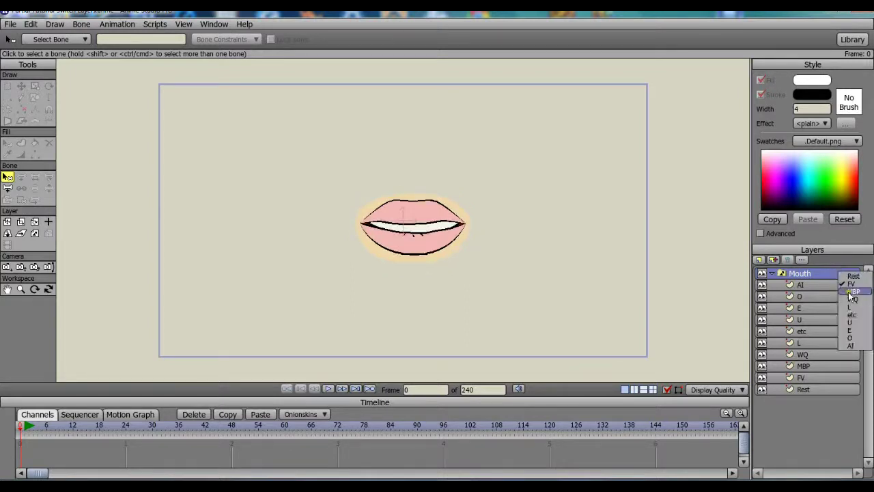
pyautogui.click(851, 295)
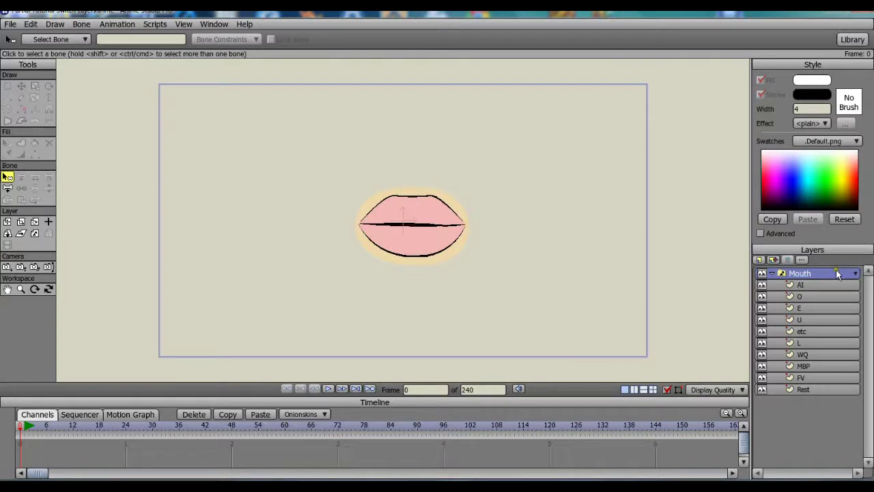
pyautogui.rightClick(838, 274)
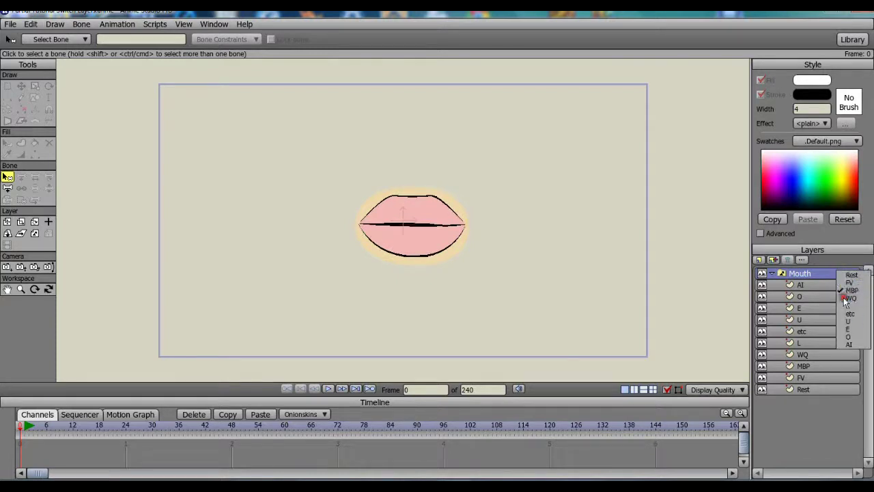
pyautogui.click(847, 299)
pyautogui.rightClick(830, 271)
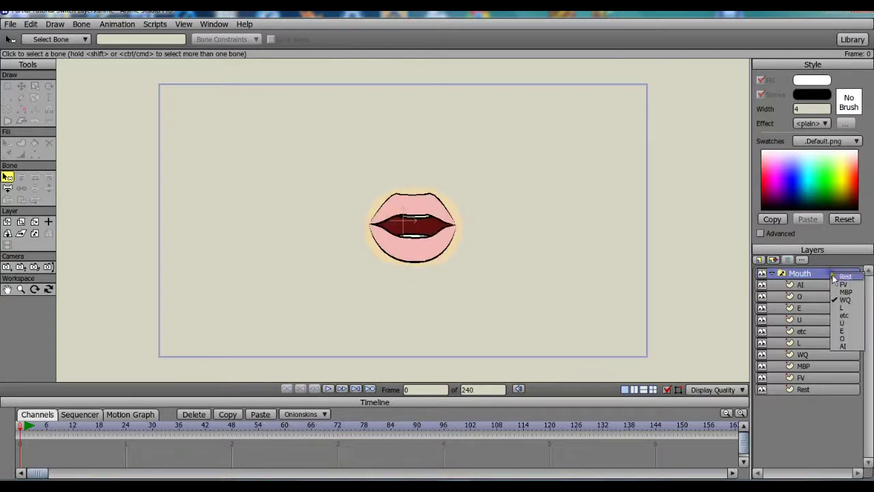
pyautogui.click(841, 307)
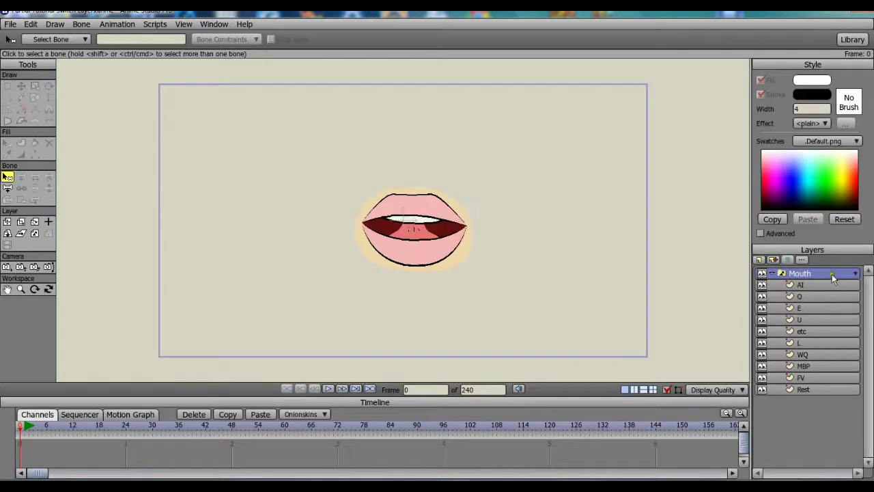
pyautogui.rightClick(832, 274)
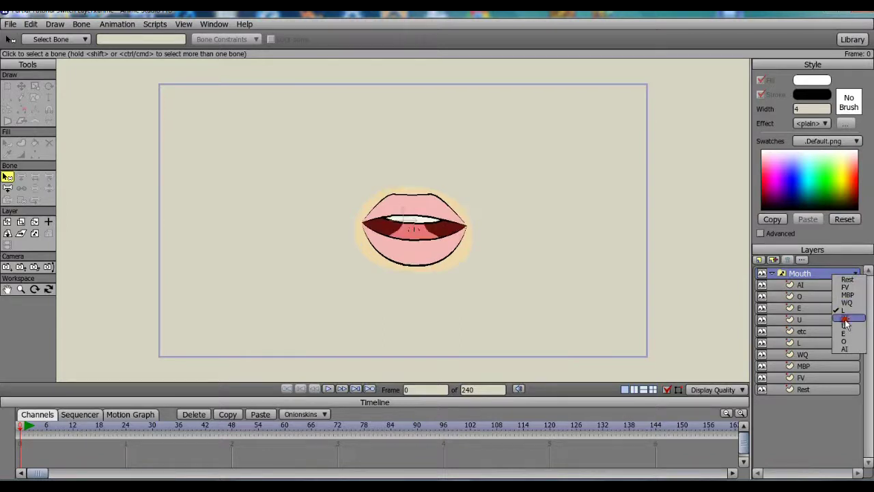
pyautogui.click(845, 320)
pyautogui.rightClick(833, 275)
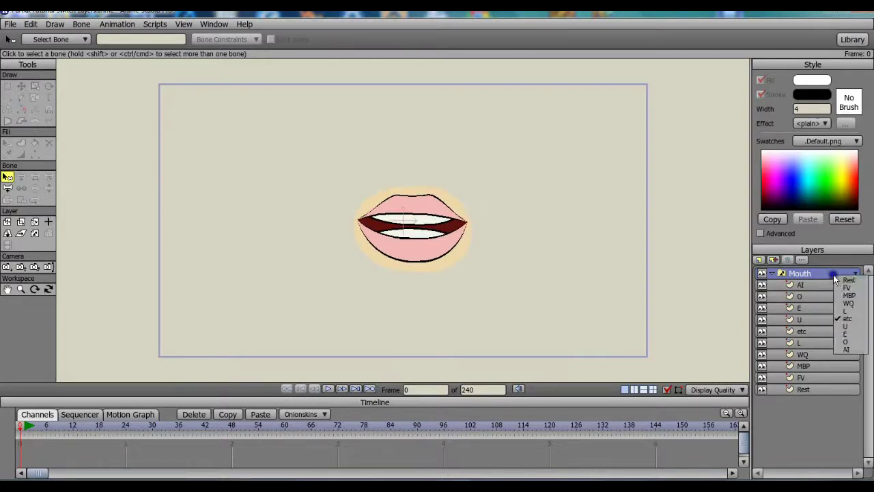
pyautogui.click(846, 328)
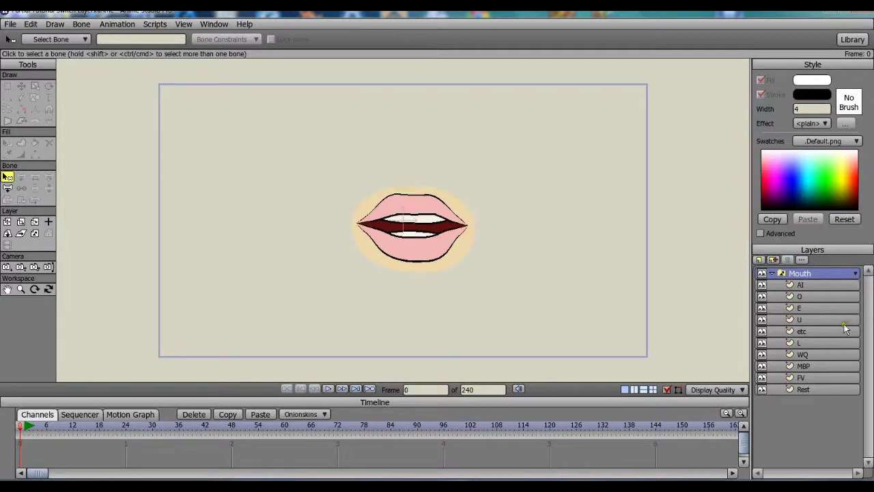
pyautogui.rightClick(837, 275)
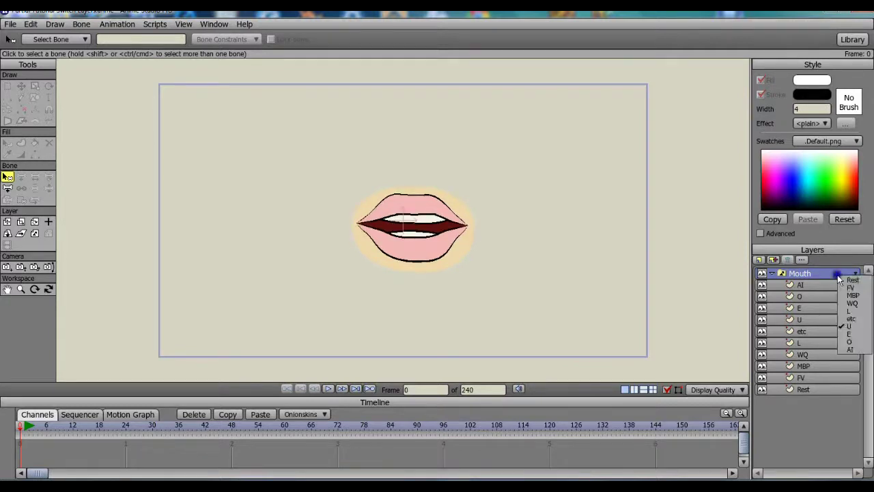
pyautogui.click(851, 334)
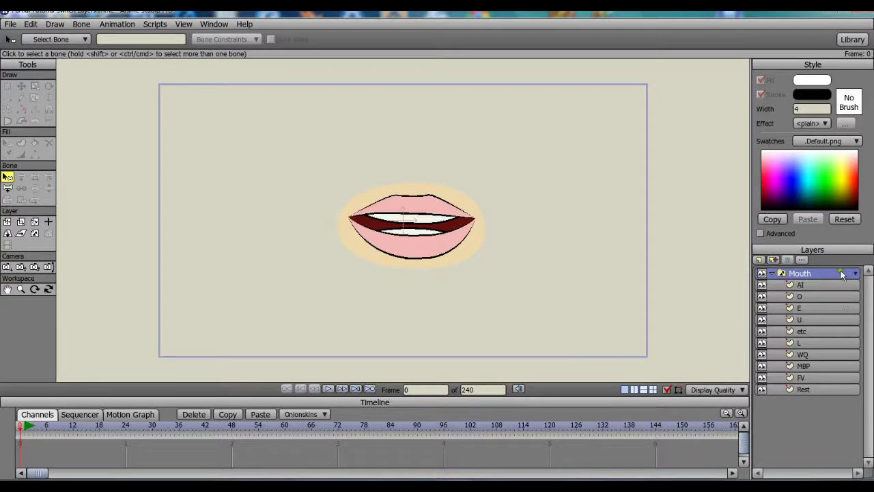
pyautogui.rightClick(839, 274)
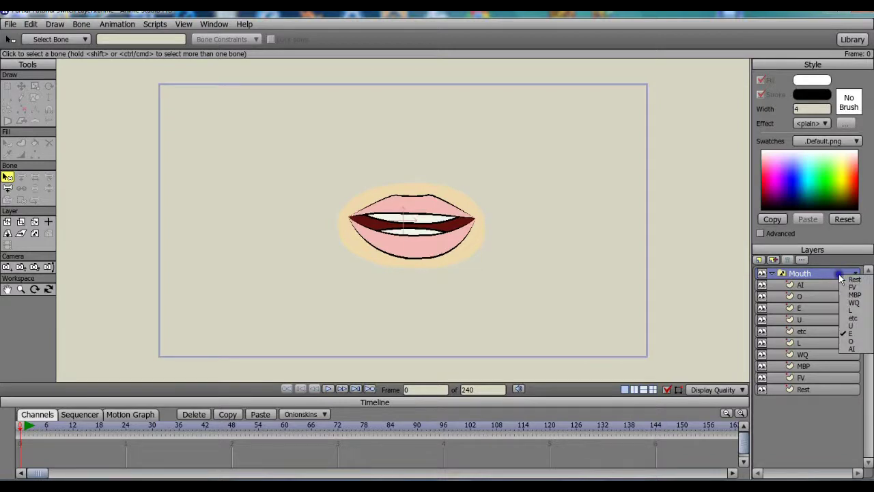
pyautogui.click(853, 346)
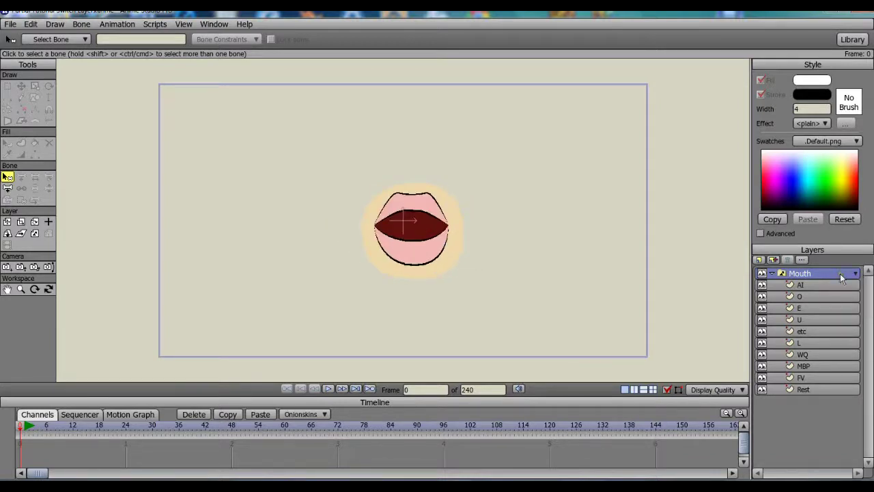
pyautogui.rightClick(842, 276)
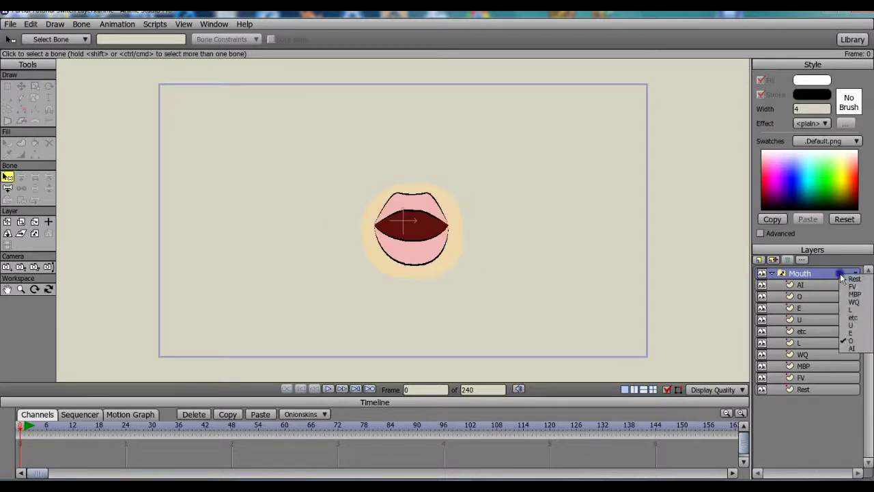
pyautogui.click(854, 349)
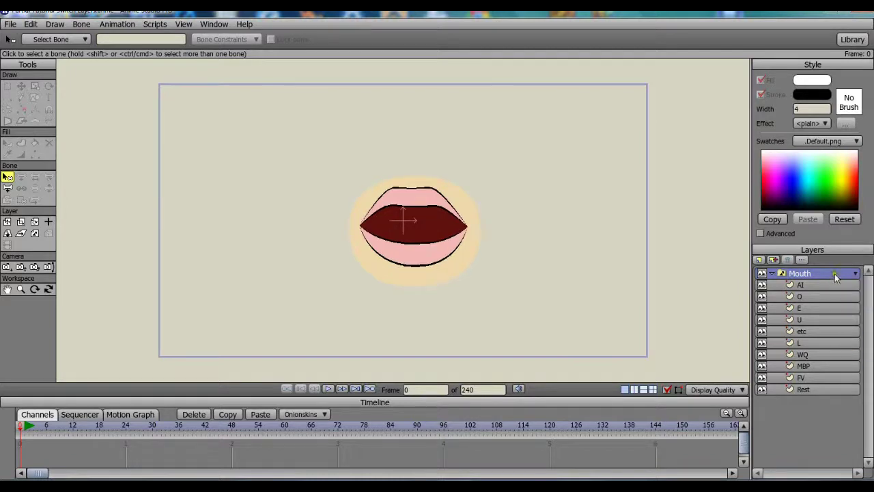
pyautogui.rightClick(833, 272)
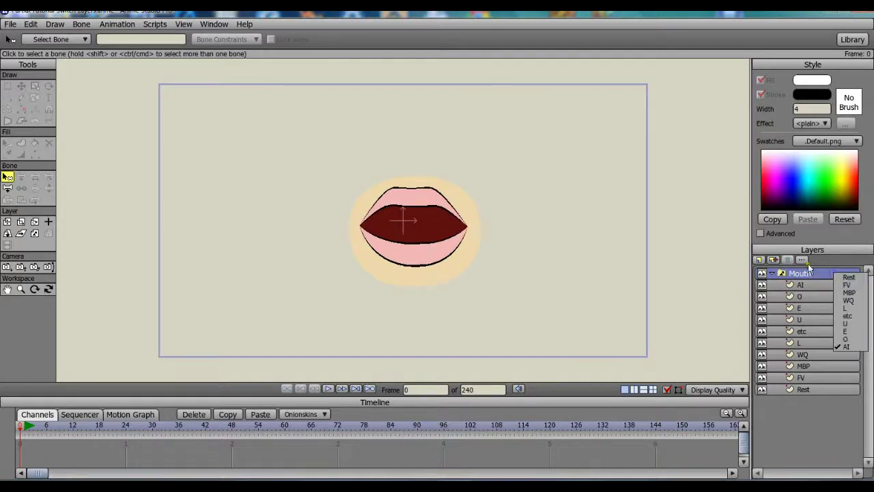
pyautogui.click(722, 278)
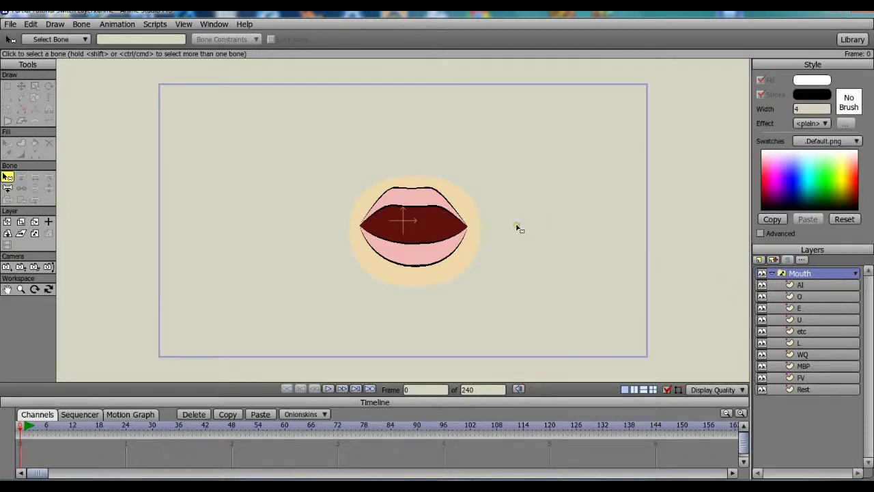
pyautogui.hotkey('ctrl', 'r')
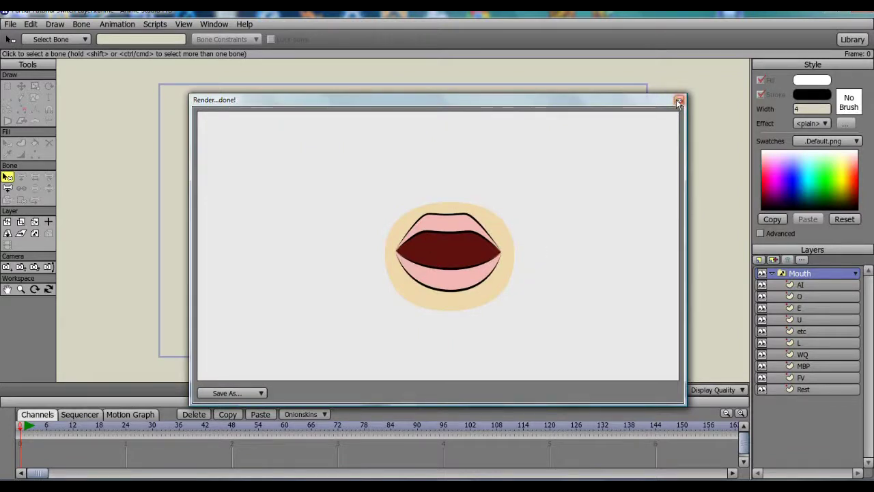
# Look through the rendered frame's image format choices and dismiss them without saving.
pyautogui.click(262, 393)
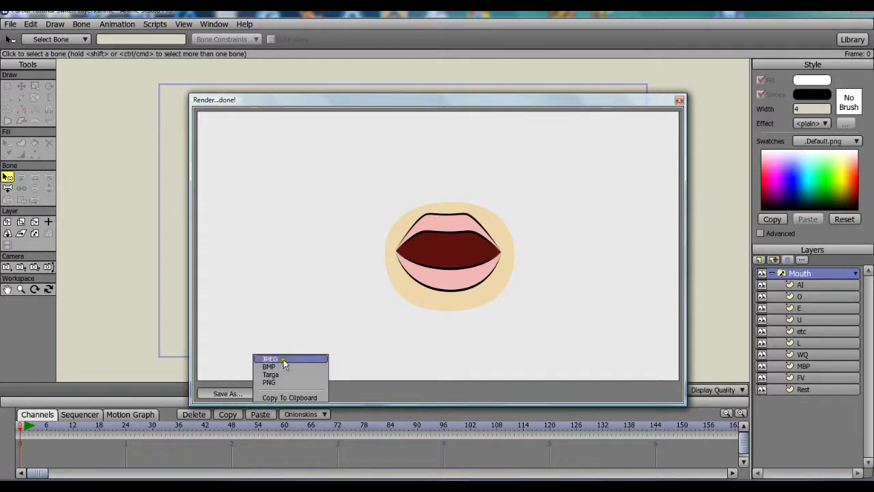
pyautogui.click(290, 399)
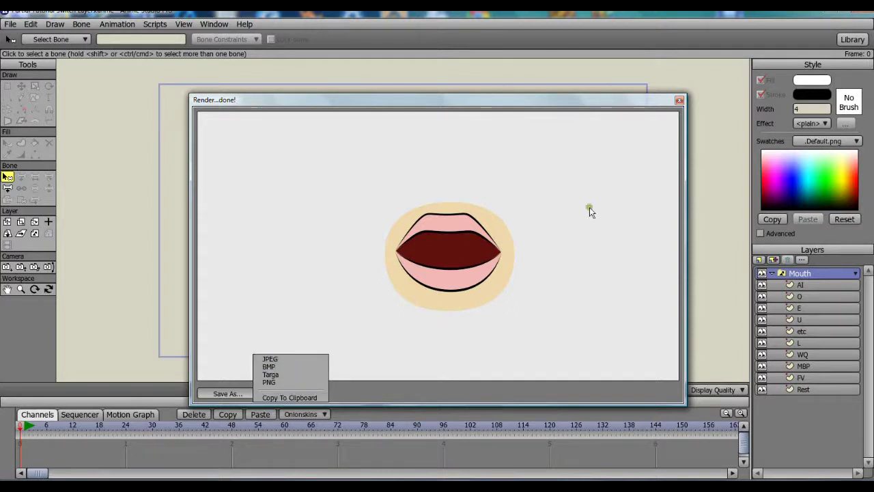
# Close the Render...done! preview window.
pyautogui.click(680, 101)
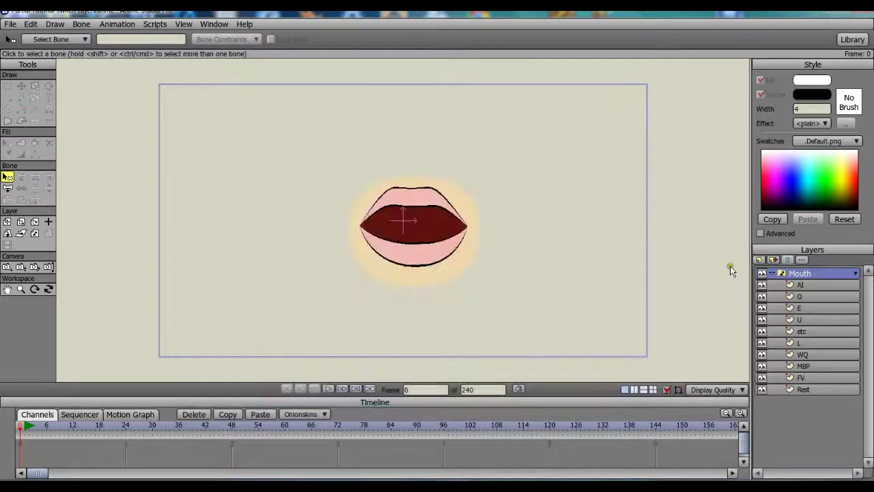